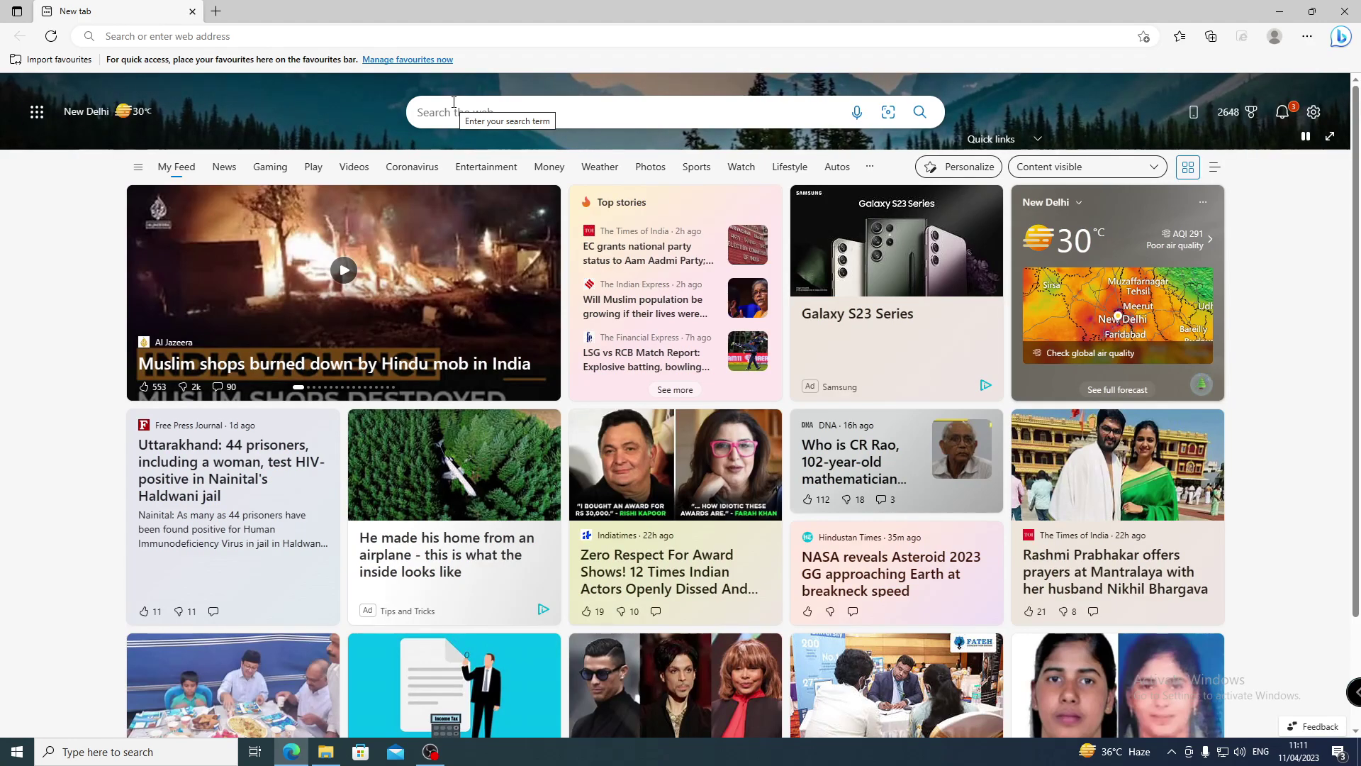
# Search the web for "fabric replay mod" and open the Replay Mod downloads page
pyautogui.click(489, 116)
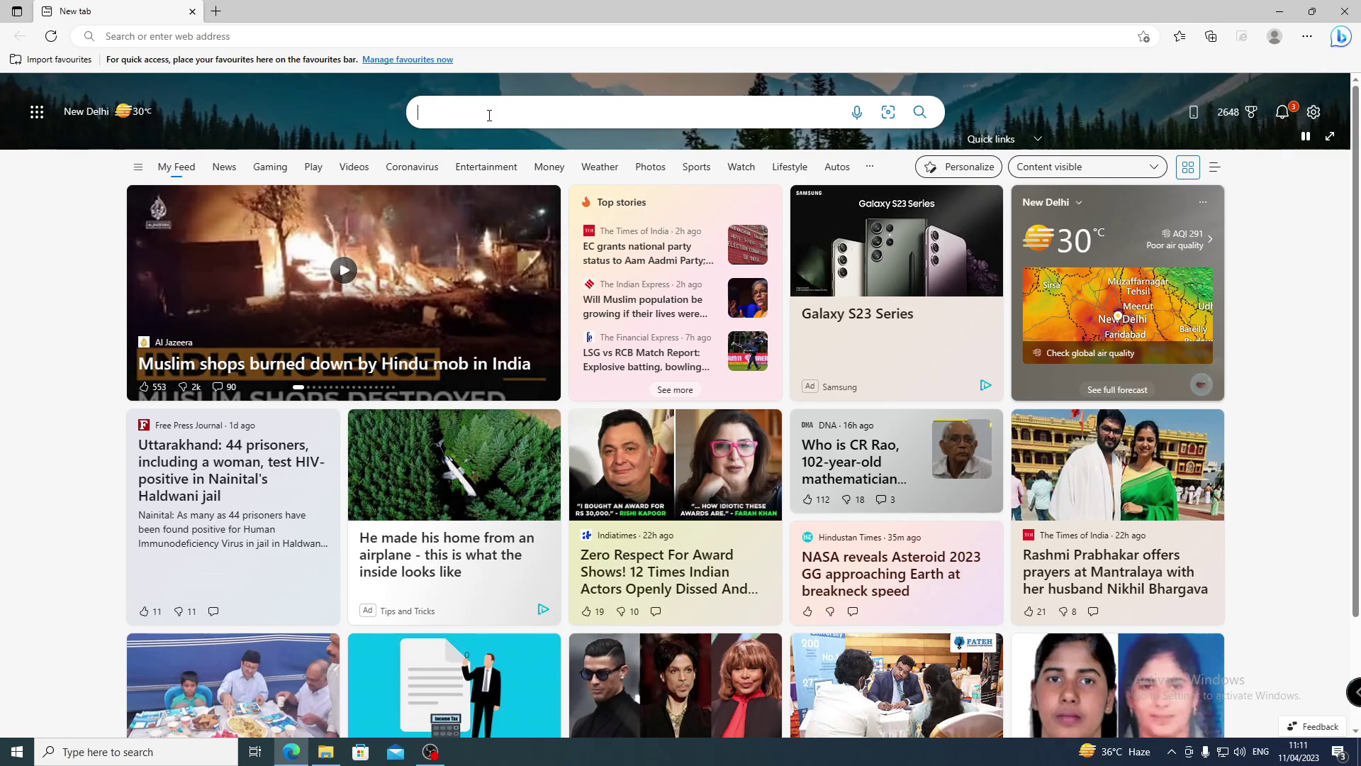
pyautogui.write('fa')
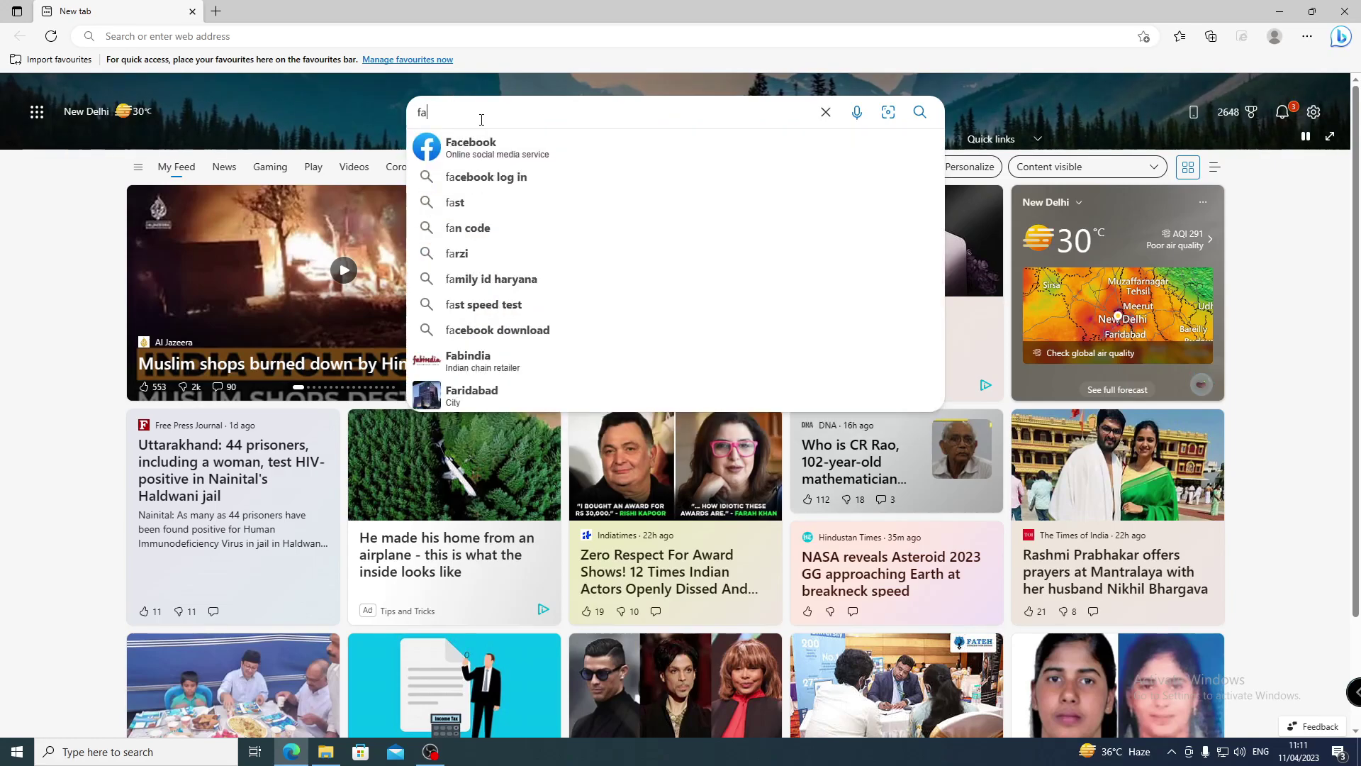
pyautogui.write('bric')
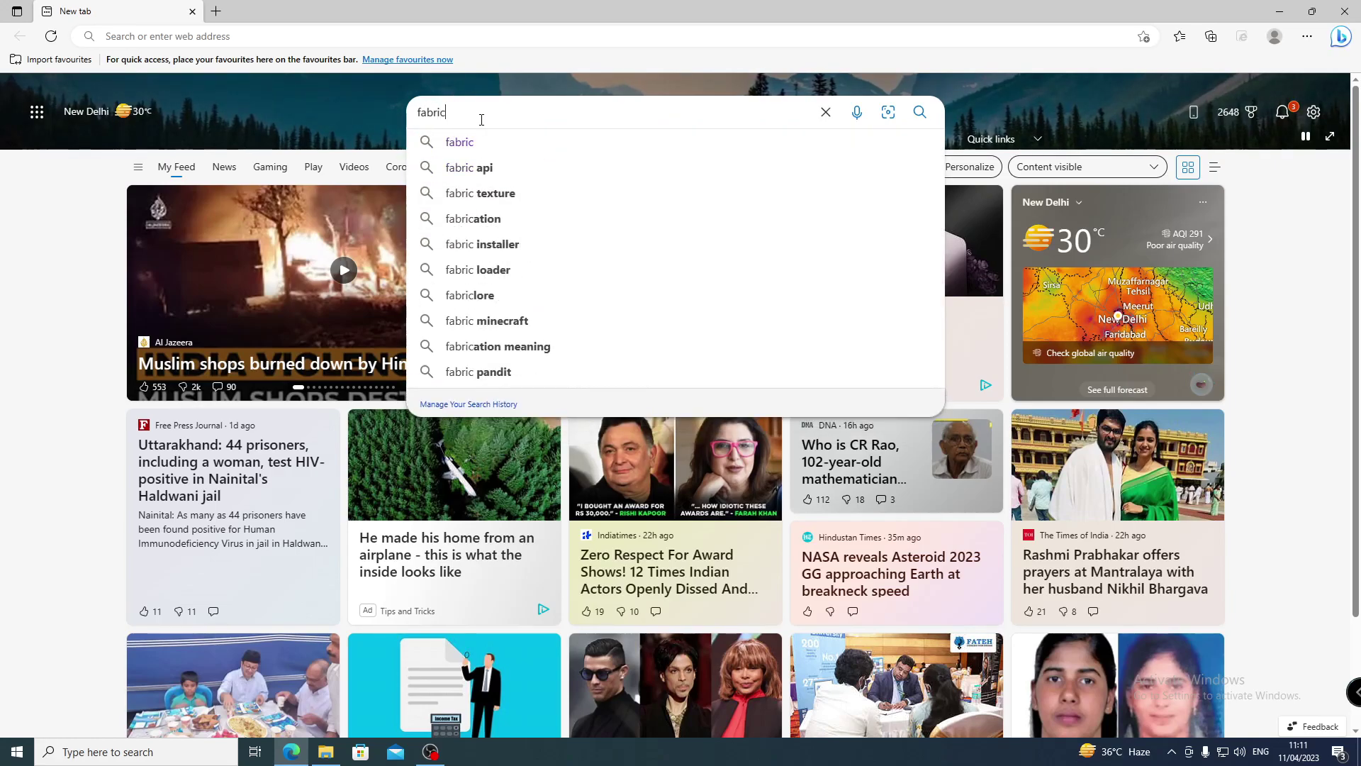
pyautogui.press('Return')
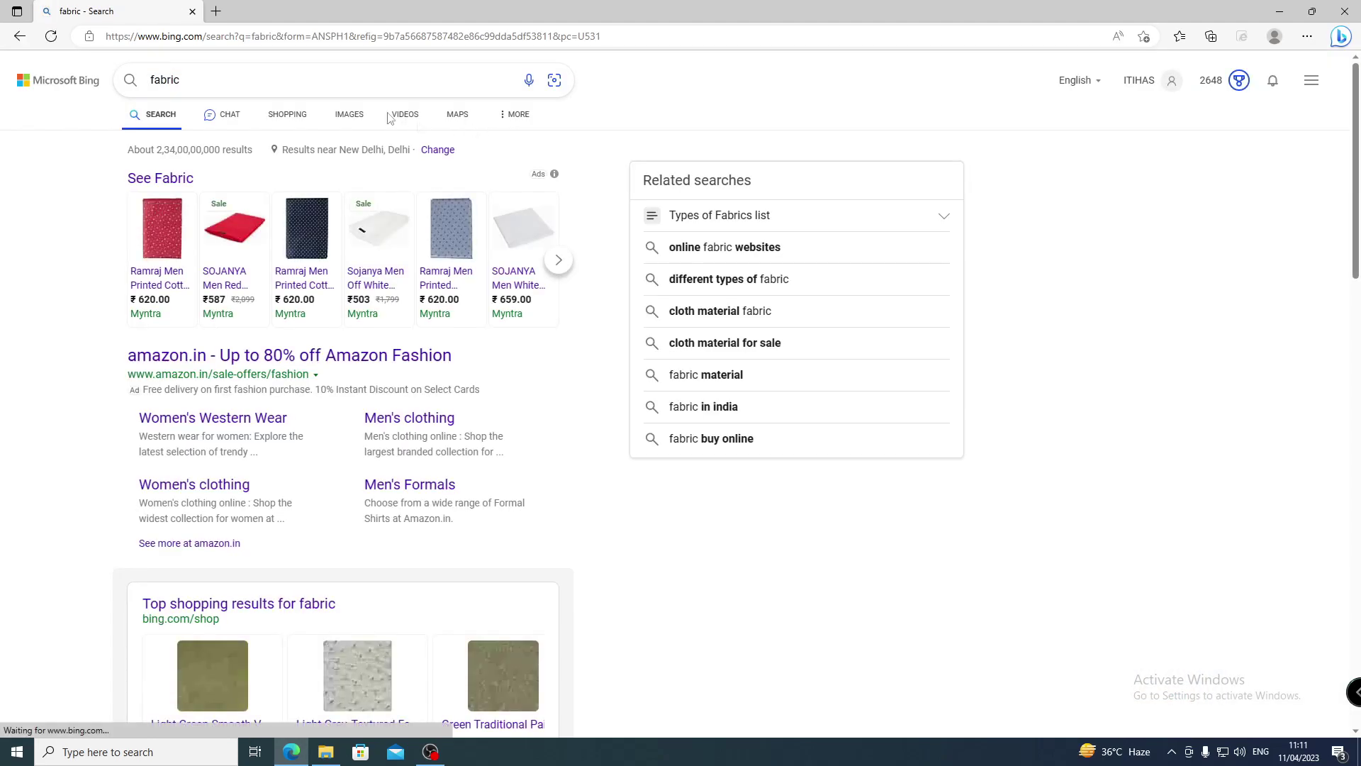
pyautogui.click(220, 81)
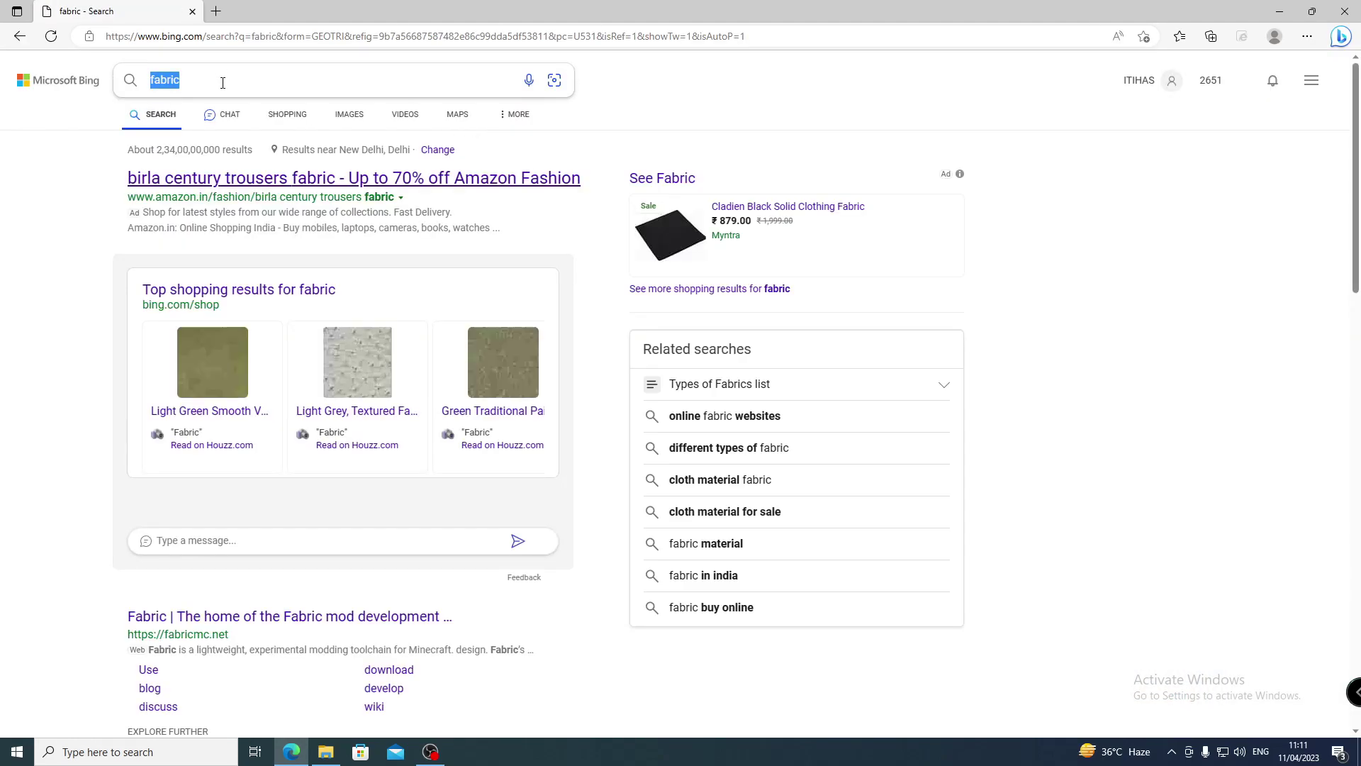
pyautogui.click(241, 78)
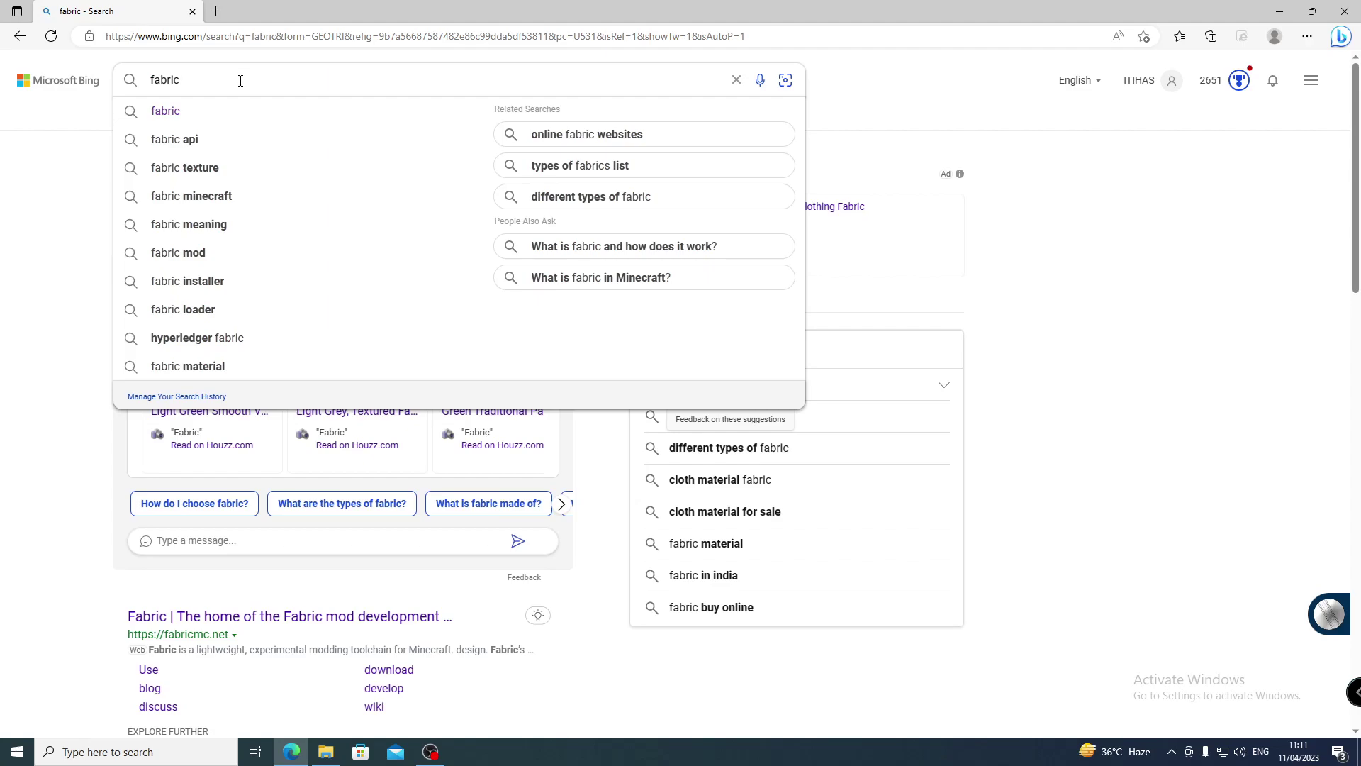
pyautogui.write('re')
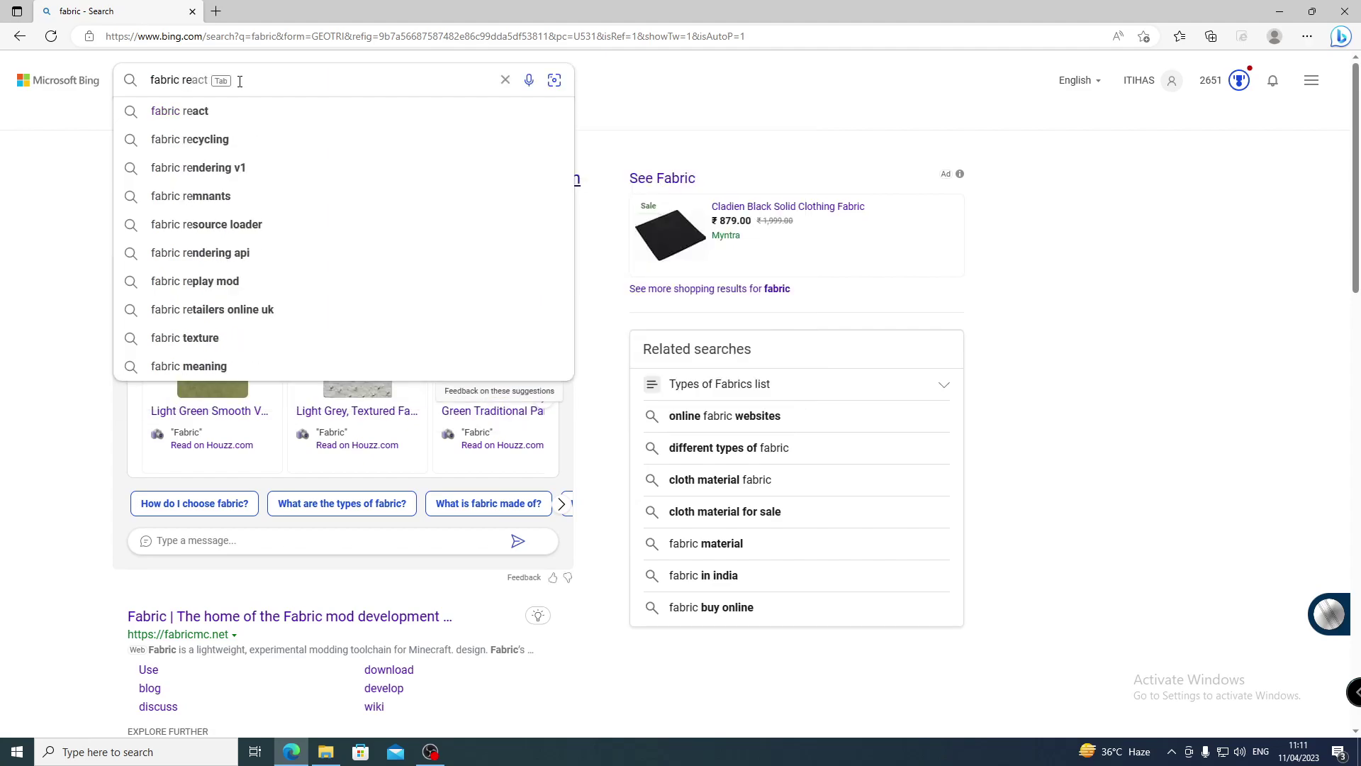
pyautogui.write('plau')
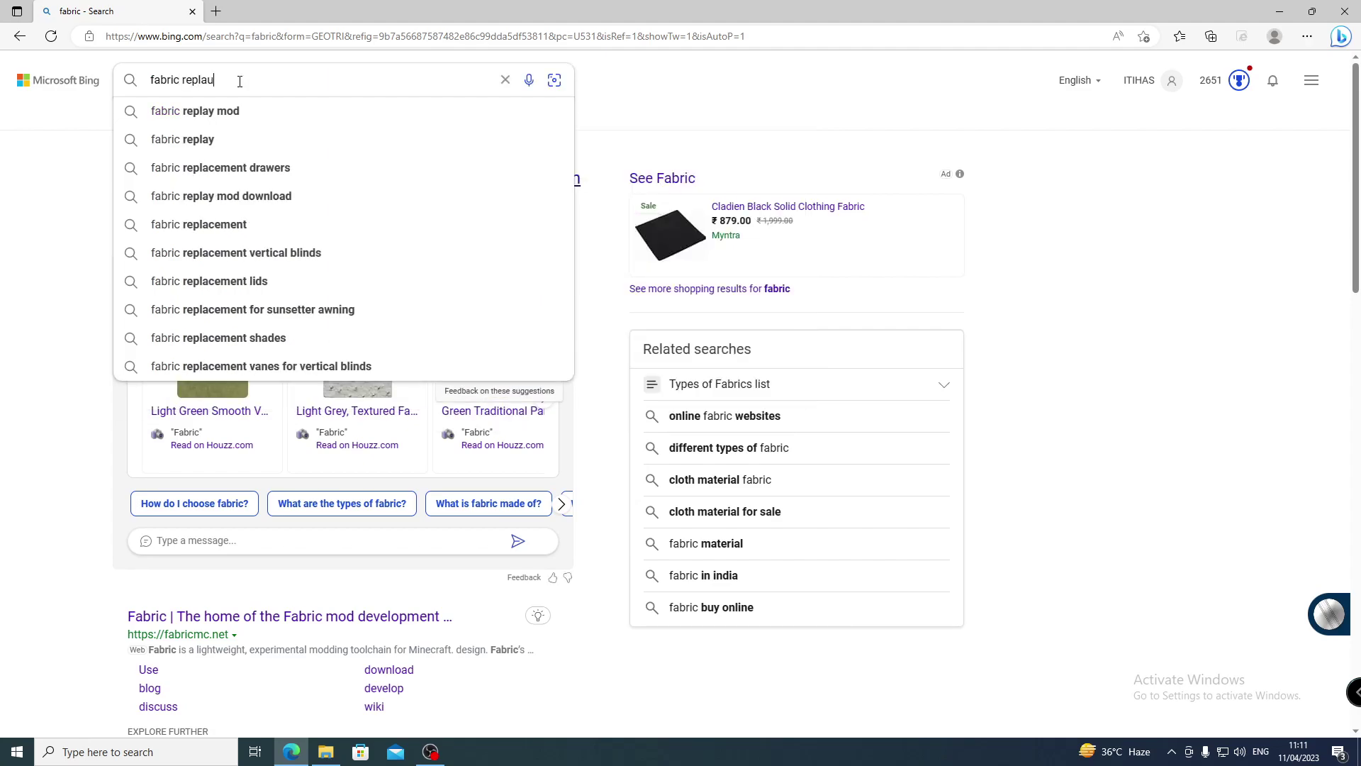
pyautogui.press('BackSpace')
pyautogui.write('y mod')
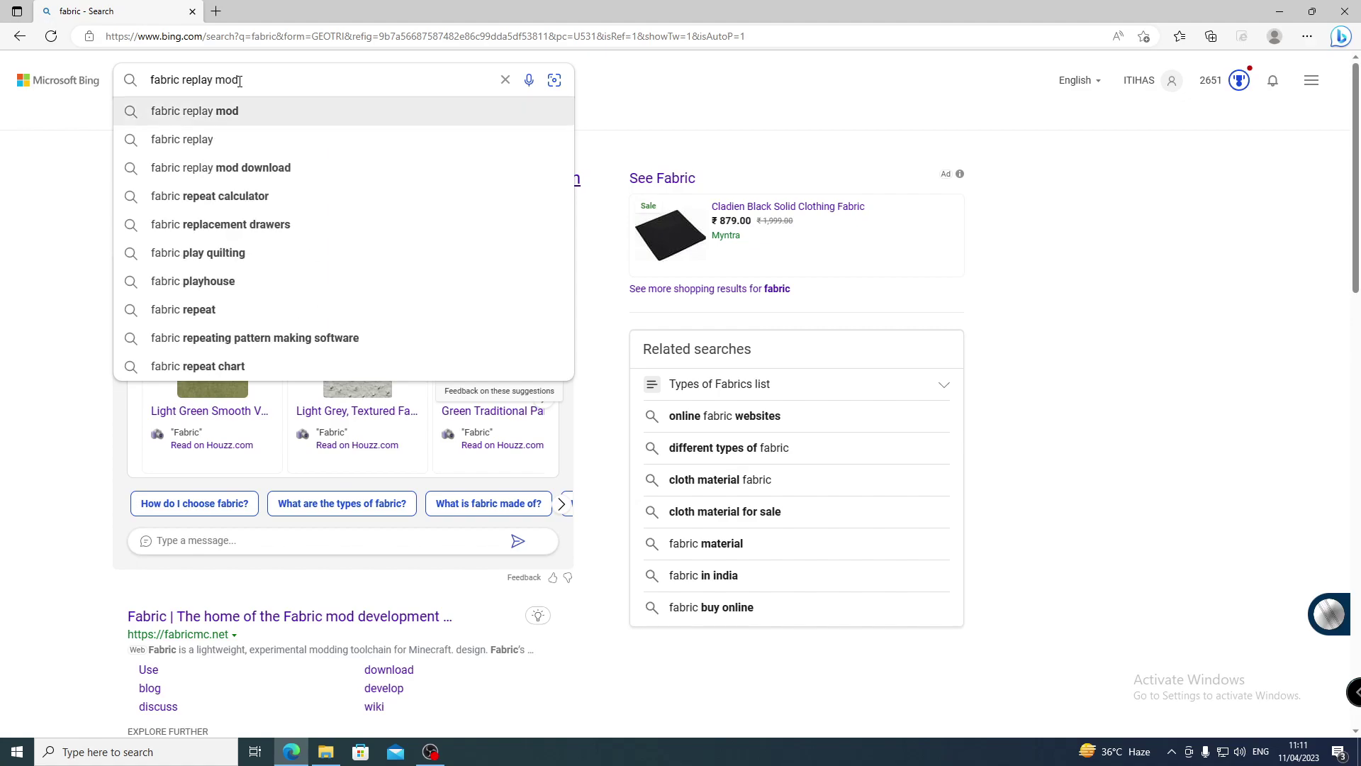
pyautogui.press('Return')
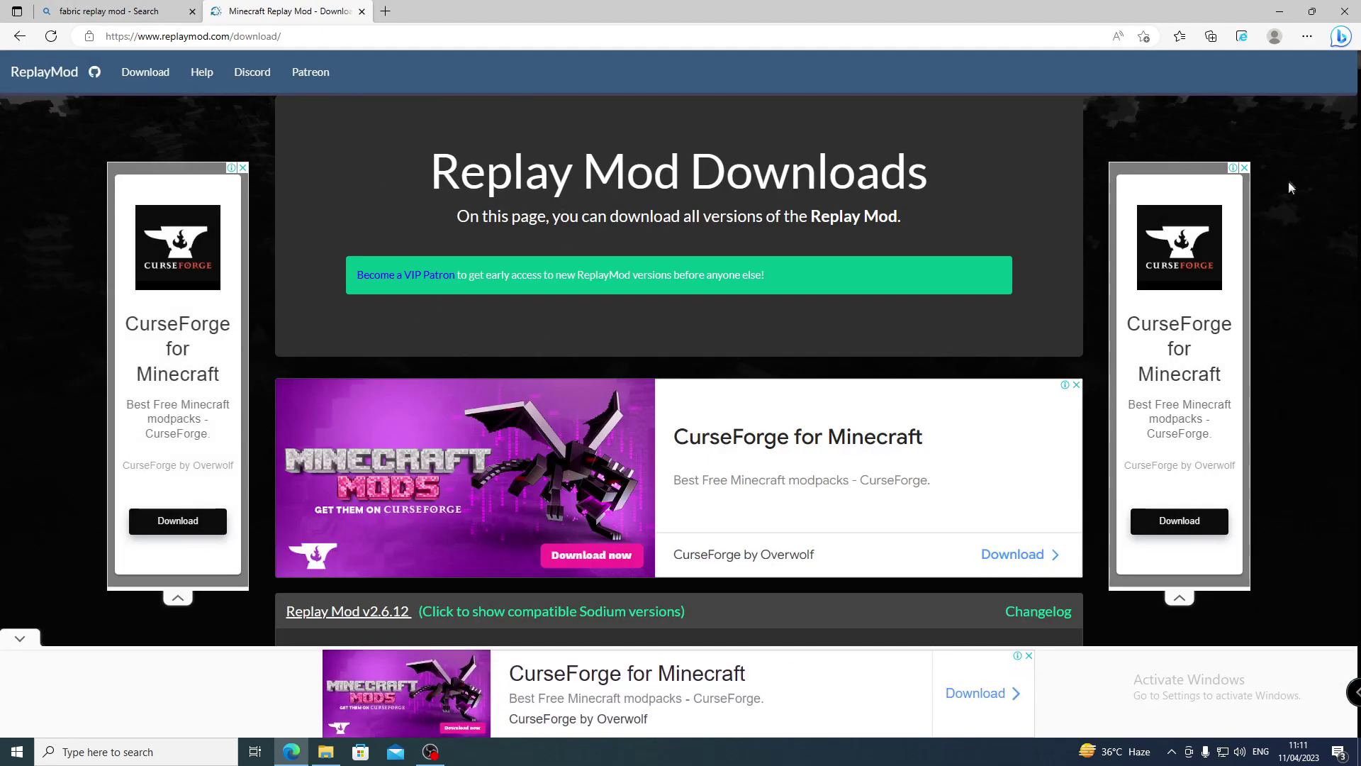
# Download Replay Mod v2.6.12 for Minecraft 1.19.4 and the Fabric installer 0.11.2 for Windows
pyautogui.scroll(-5, 1359, 68)
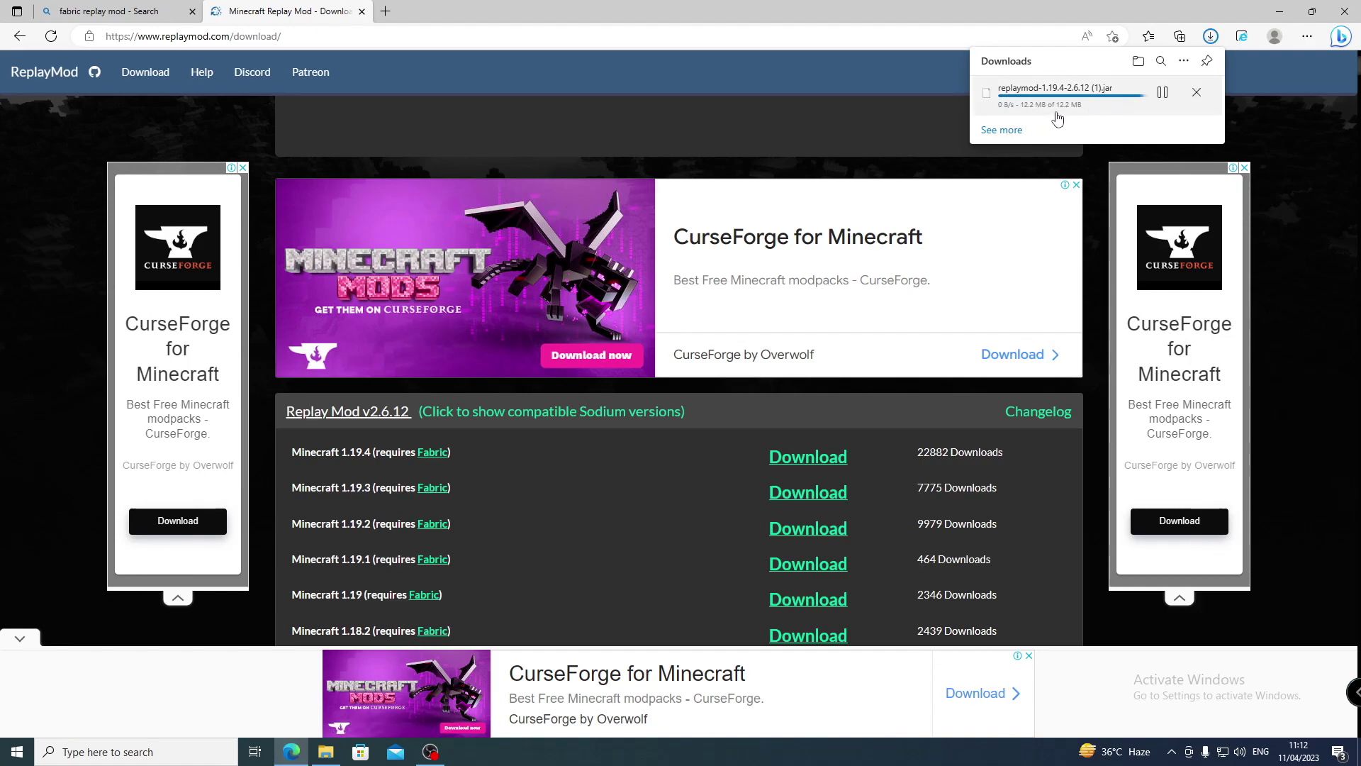
pyautogui.click(439, 457)
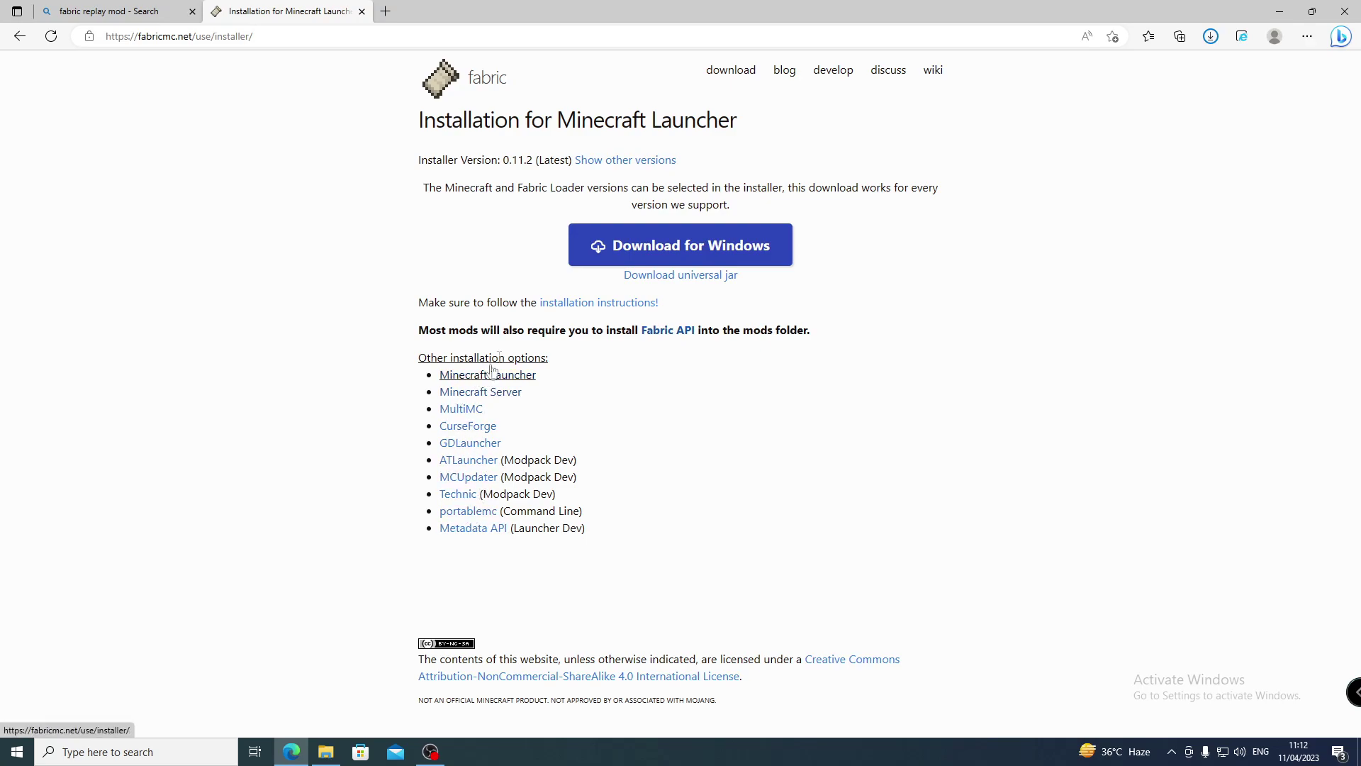
pyautogui.click(691, 248)
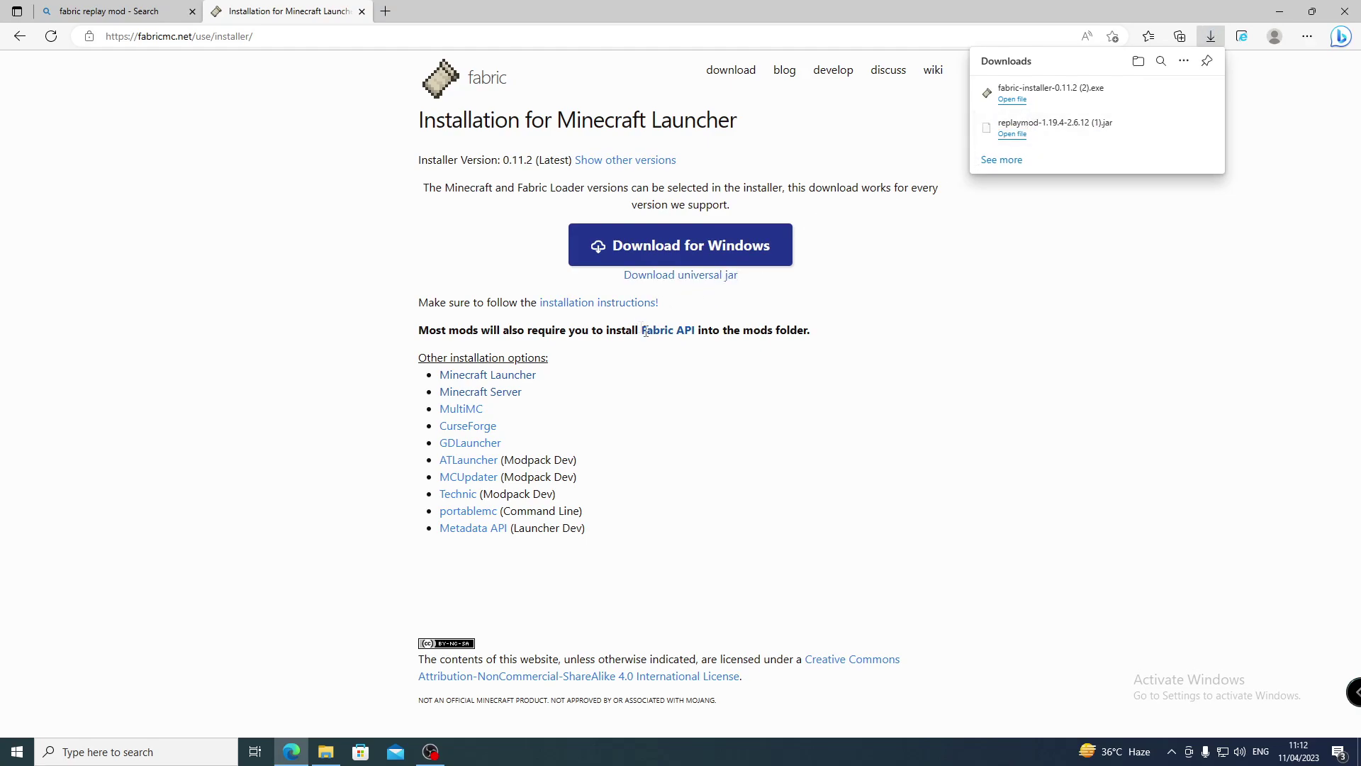
# Follow the Fabric API link to CurseForge and download the mod's jar file for Minecraft 1.19.4
pyautogui.click(673, 337)
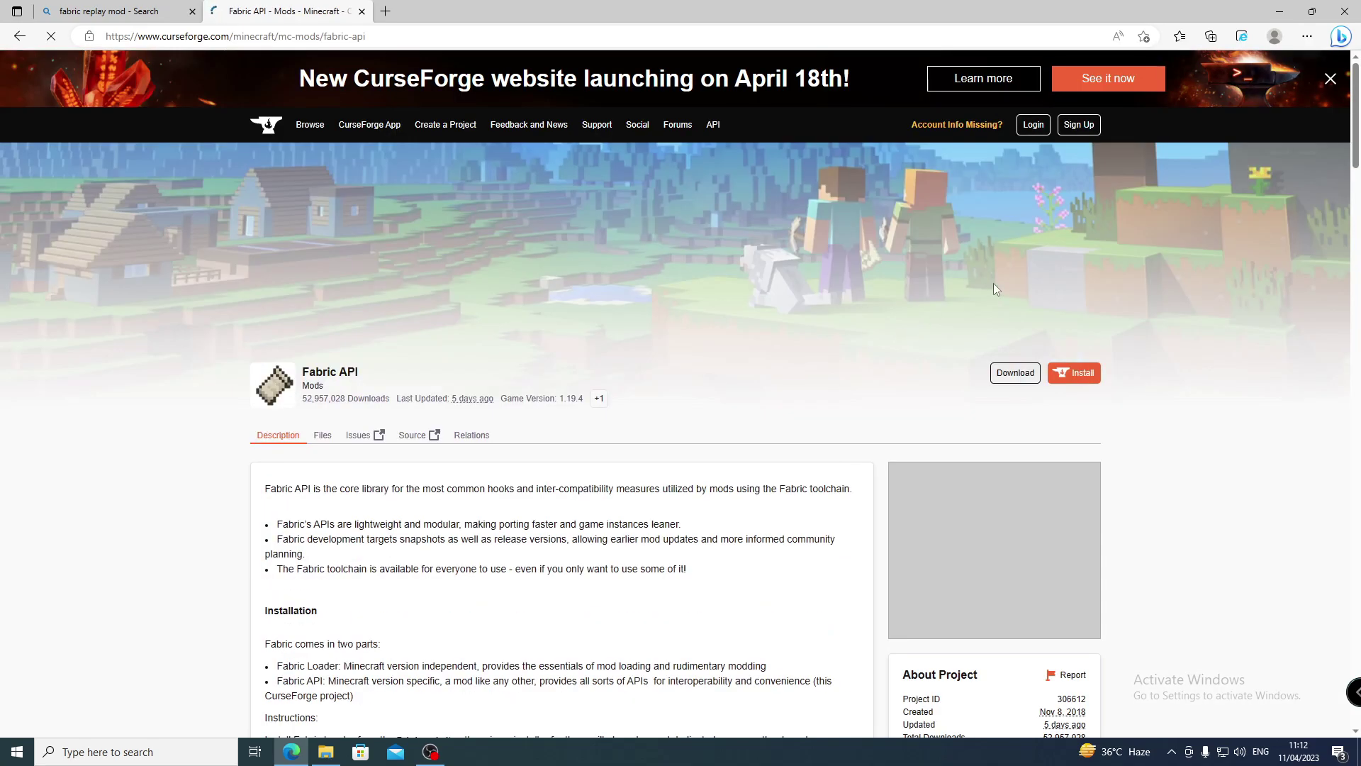
pyautogui.click(1014, 376)
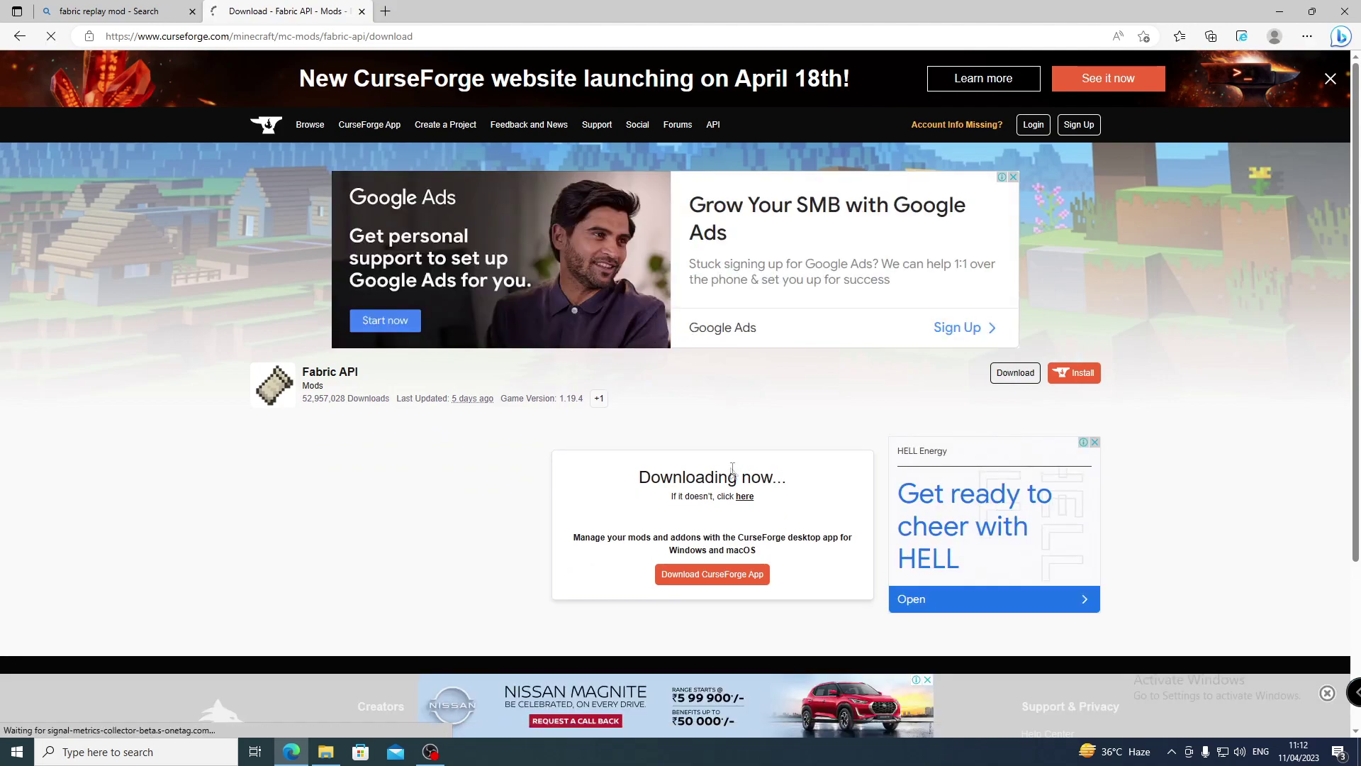
pyautogui.click(746, 498)
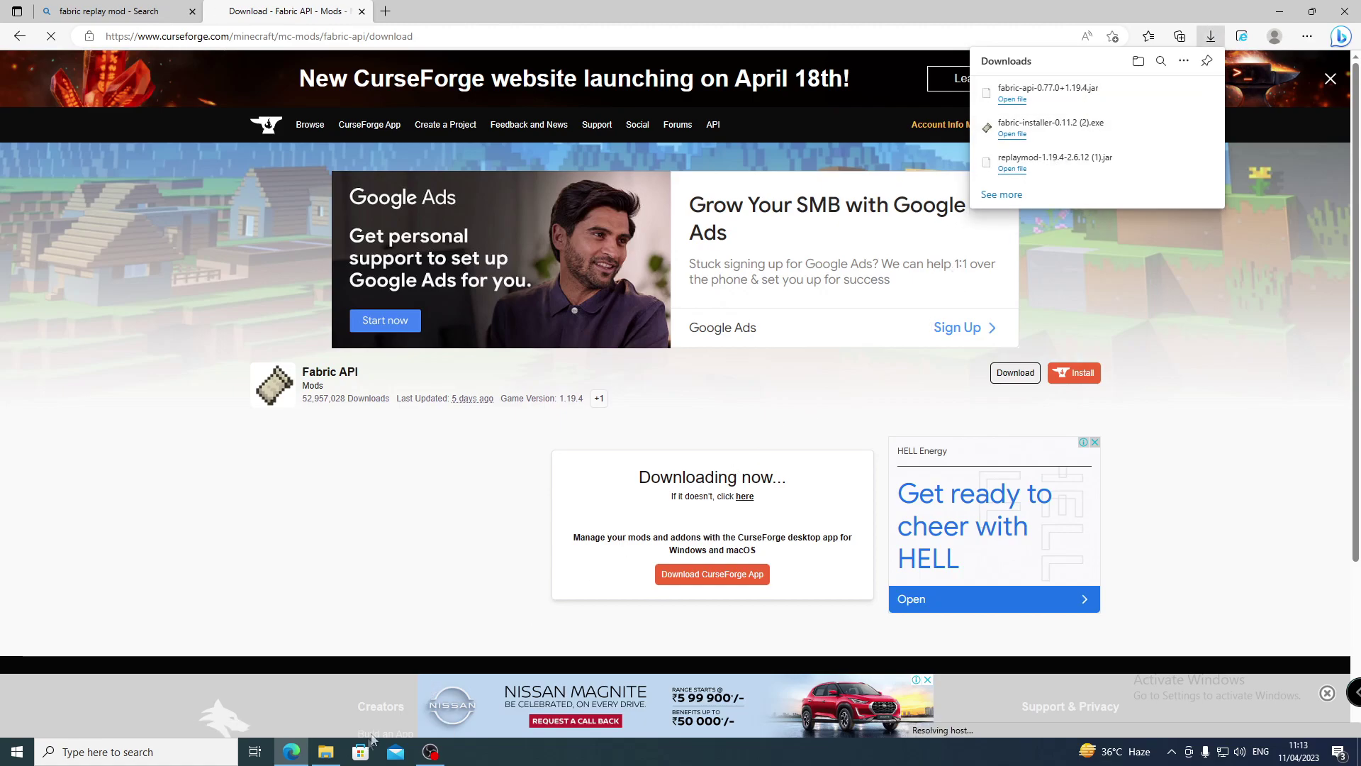
# Switch to the Downloads folder in File Explorer, minimize the browser and launch fabric-installer-0.11.2 (2)
pyautogui.click(326, 752)
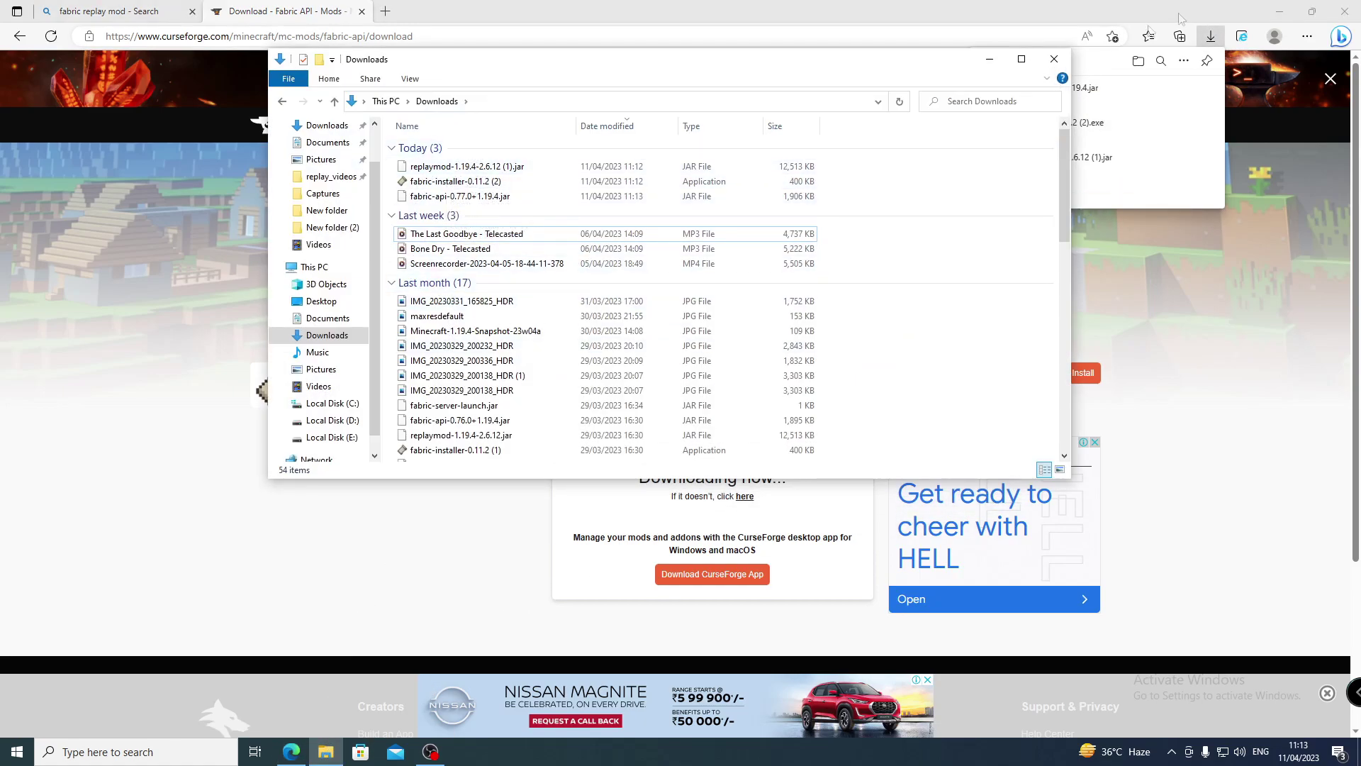
pyautogui.click(1283, 7)
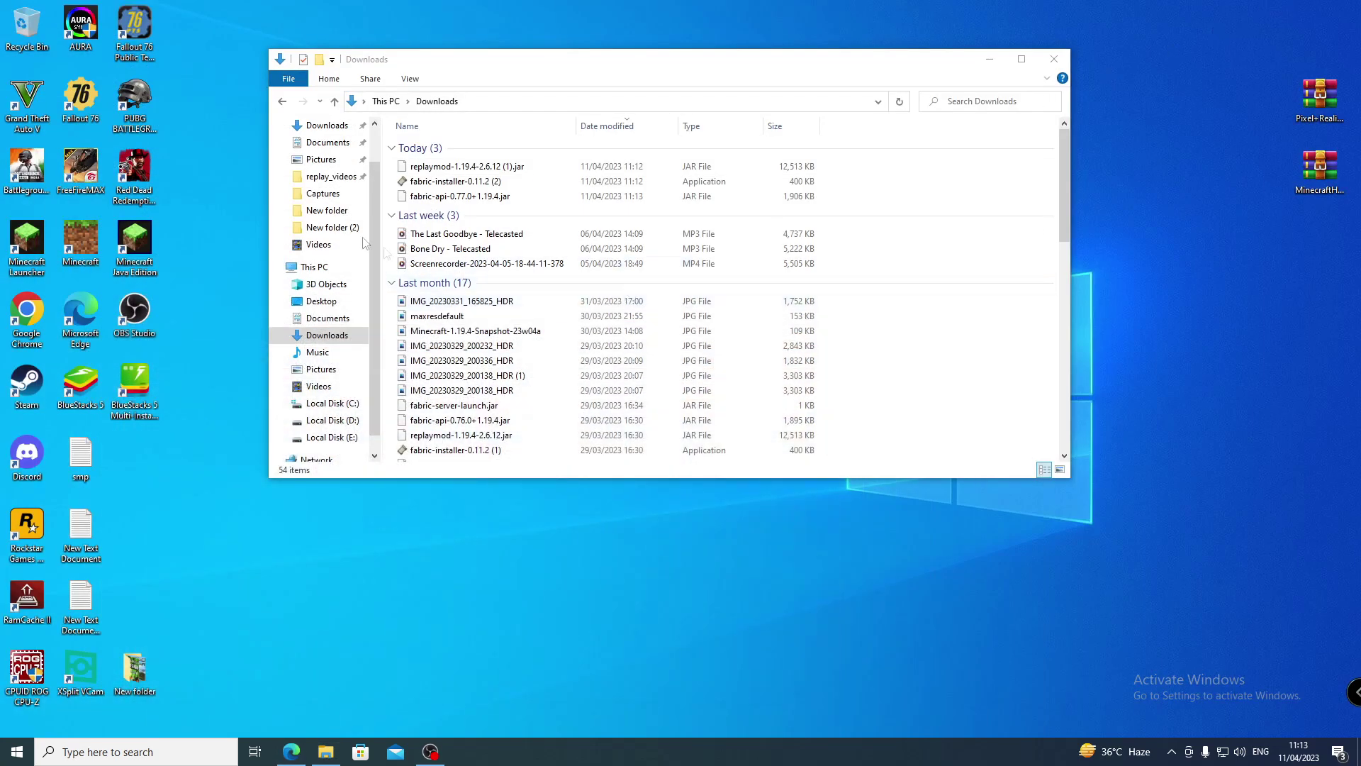
pyautogui.doubleClick(447, 183)
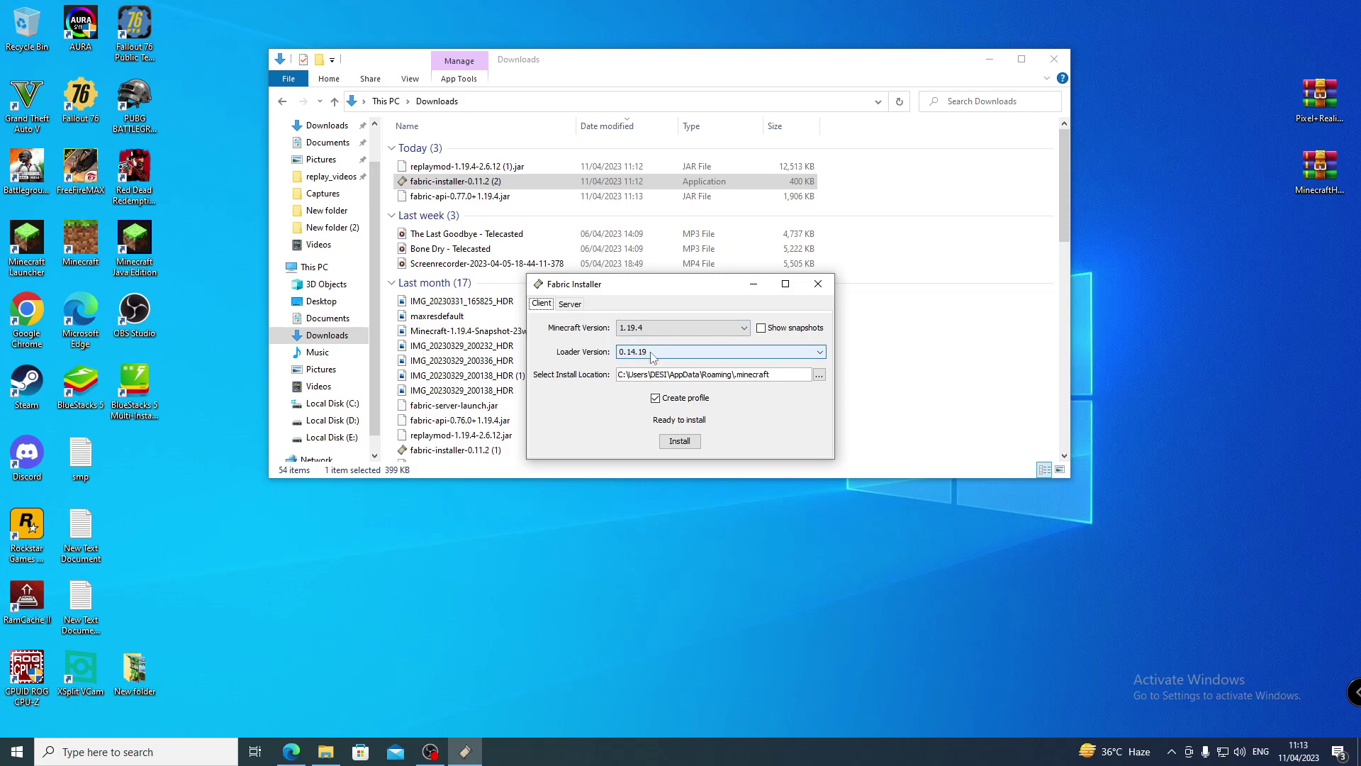
# Install the Fabric client for Minecraft 1.19.4 with loader version 0.14.19, then close the installer
pyautogui.click(569, 304)
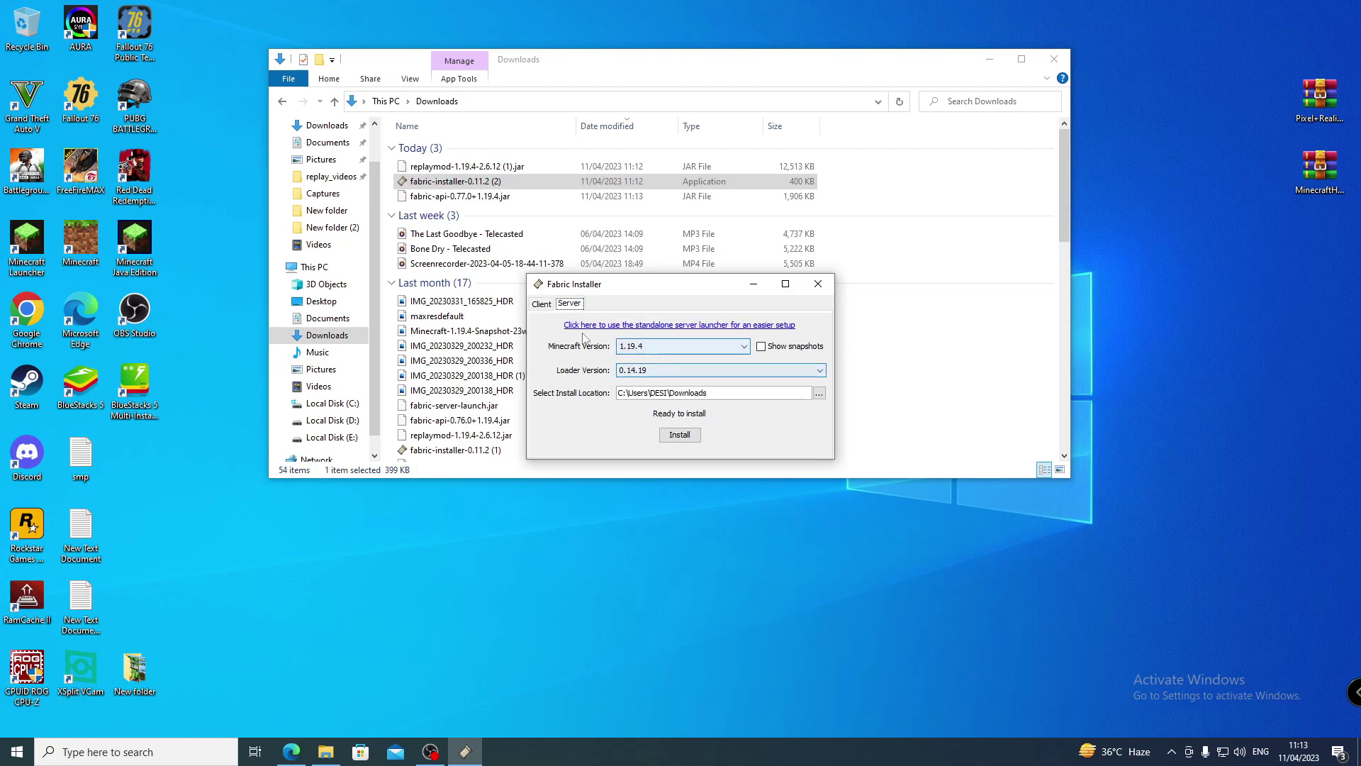
pyautogui.click(541, 303)
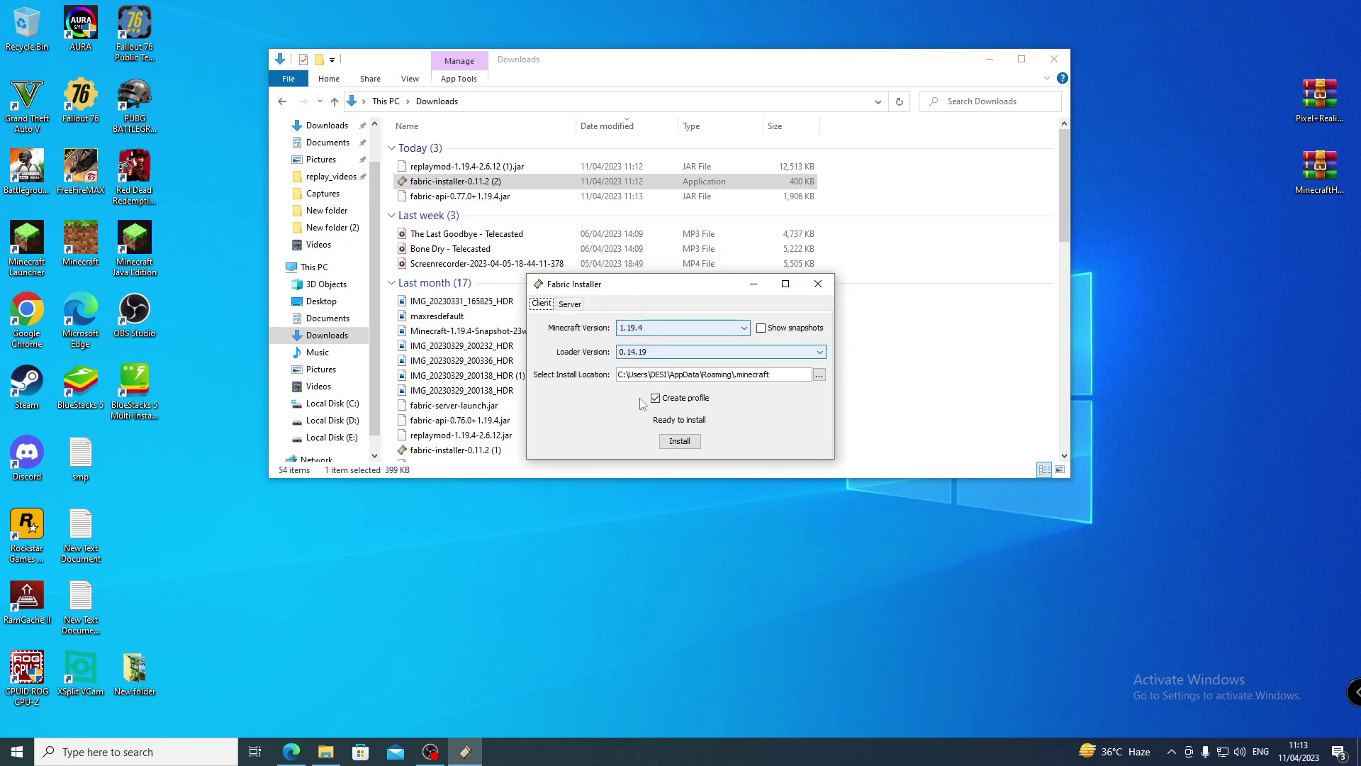
pyautogui.click(678, 443)
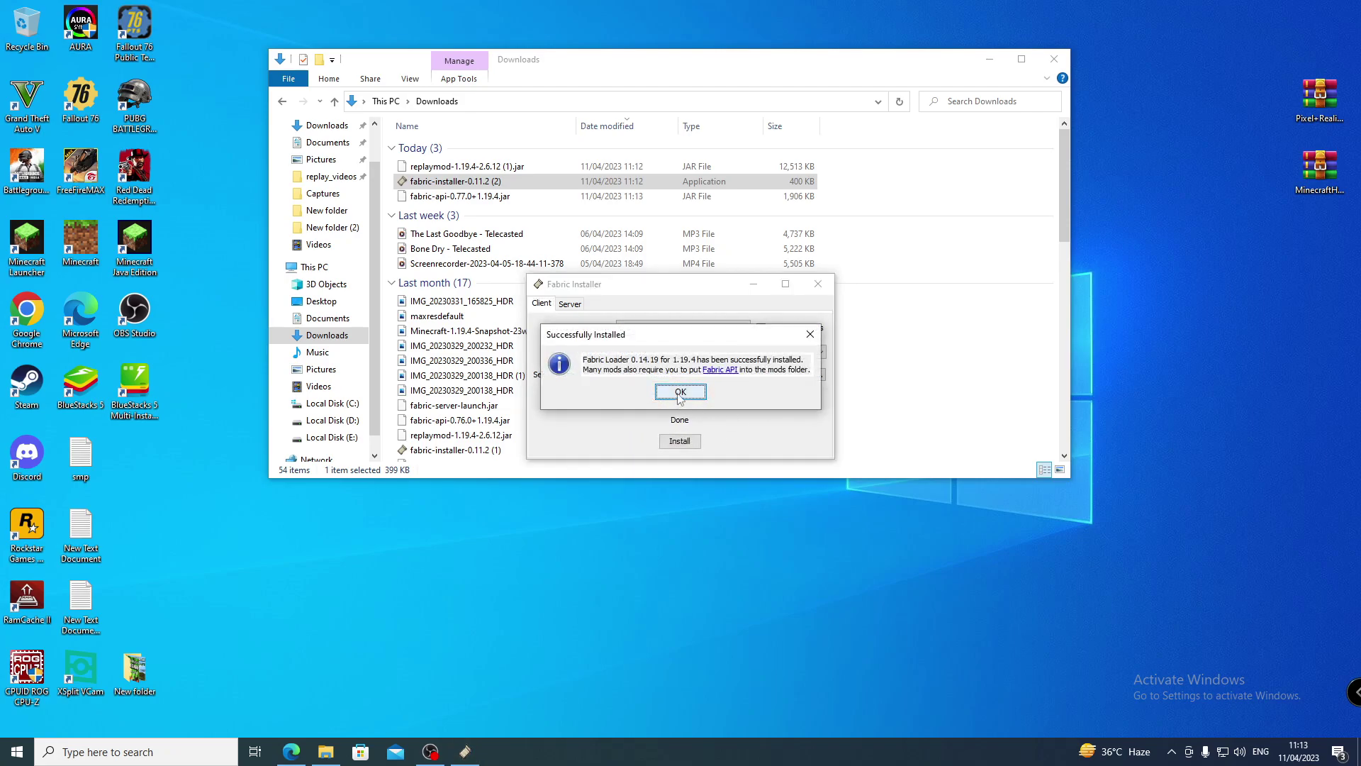
pyautogui.click(681, 392)
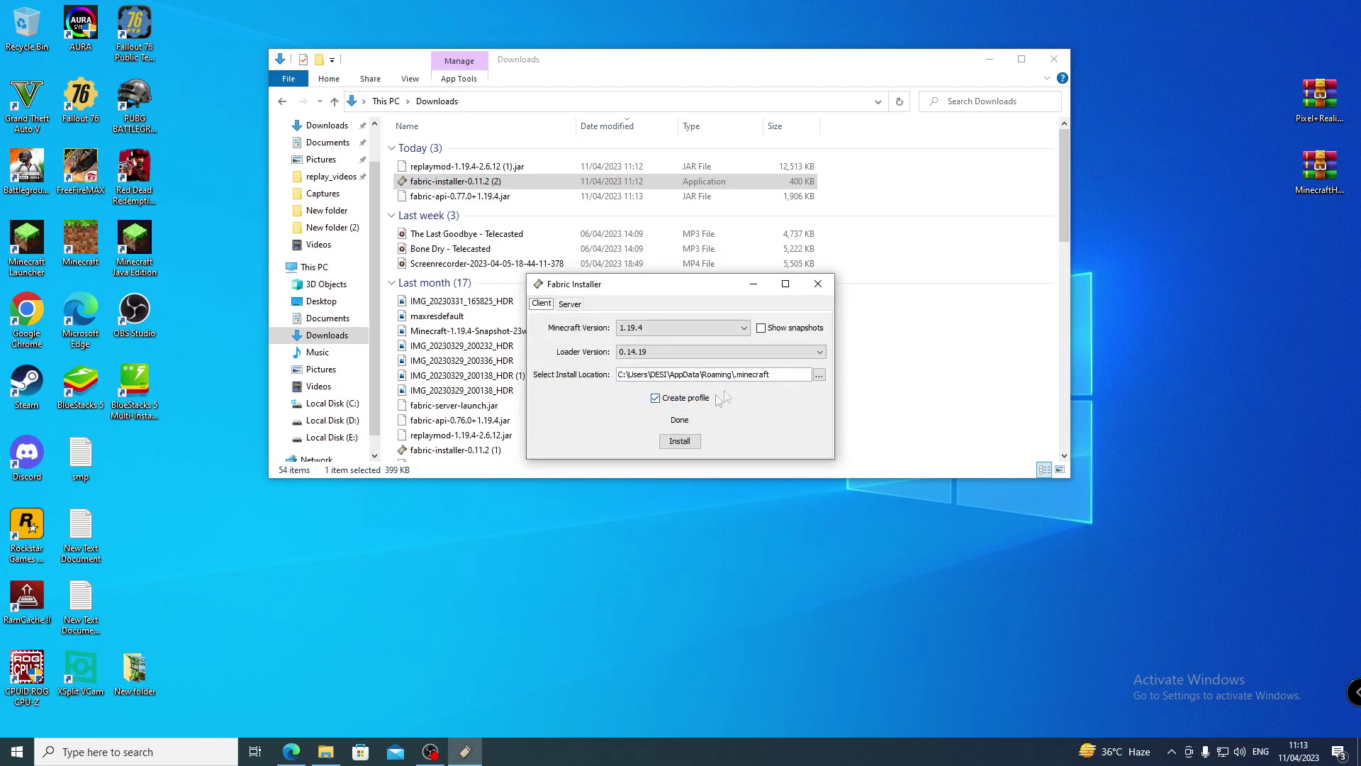
pyautogui.click(818, 285)
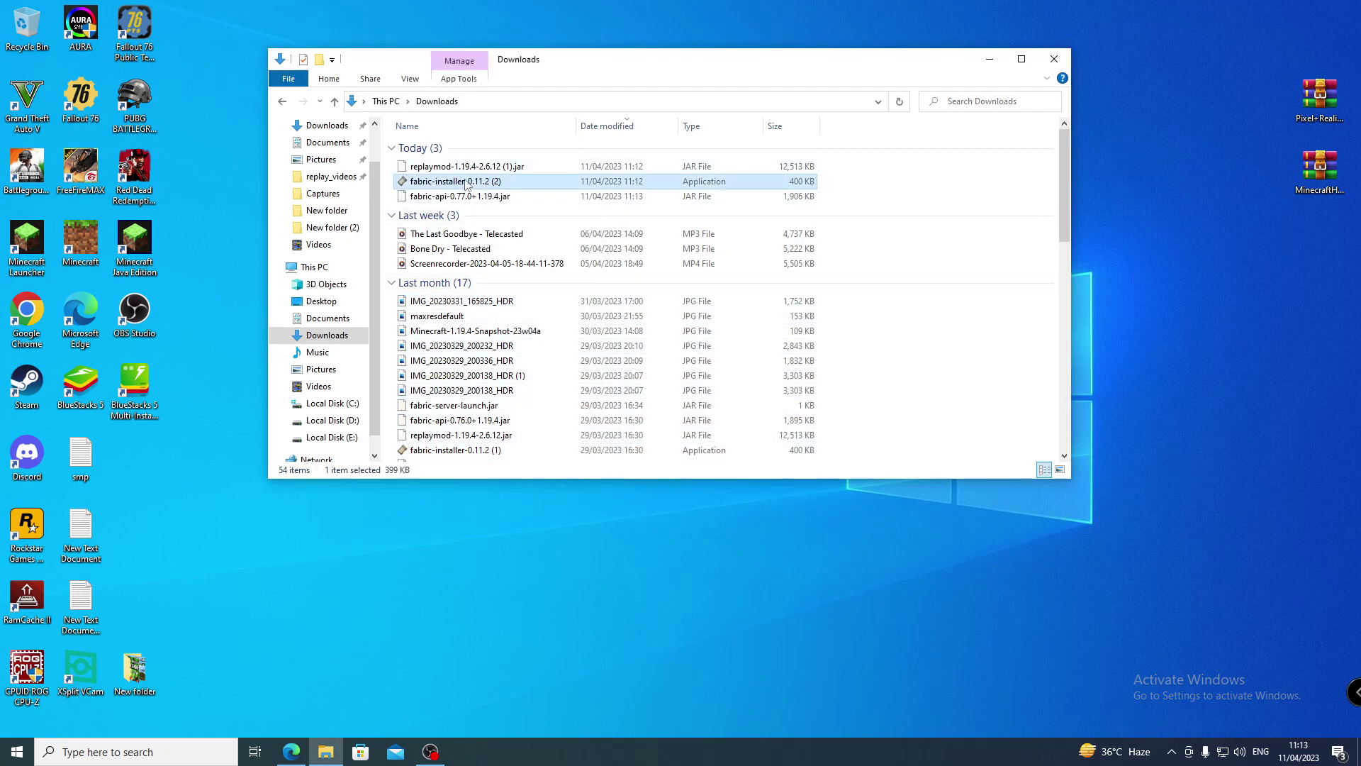
# Delete the used Fabric installer and cut the newly downloaded Replay Mod and Fabric API jar files from Downloads
pyautogui.press('Delete')
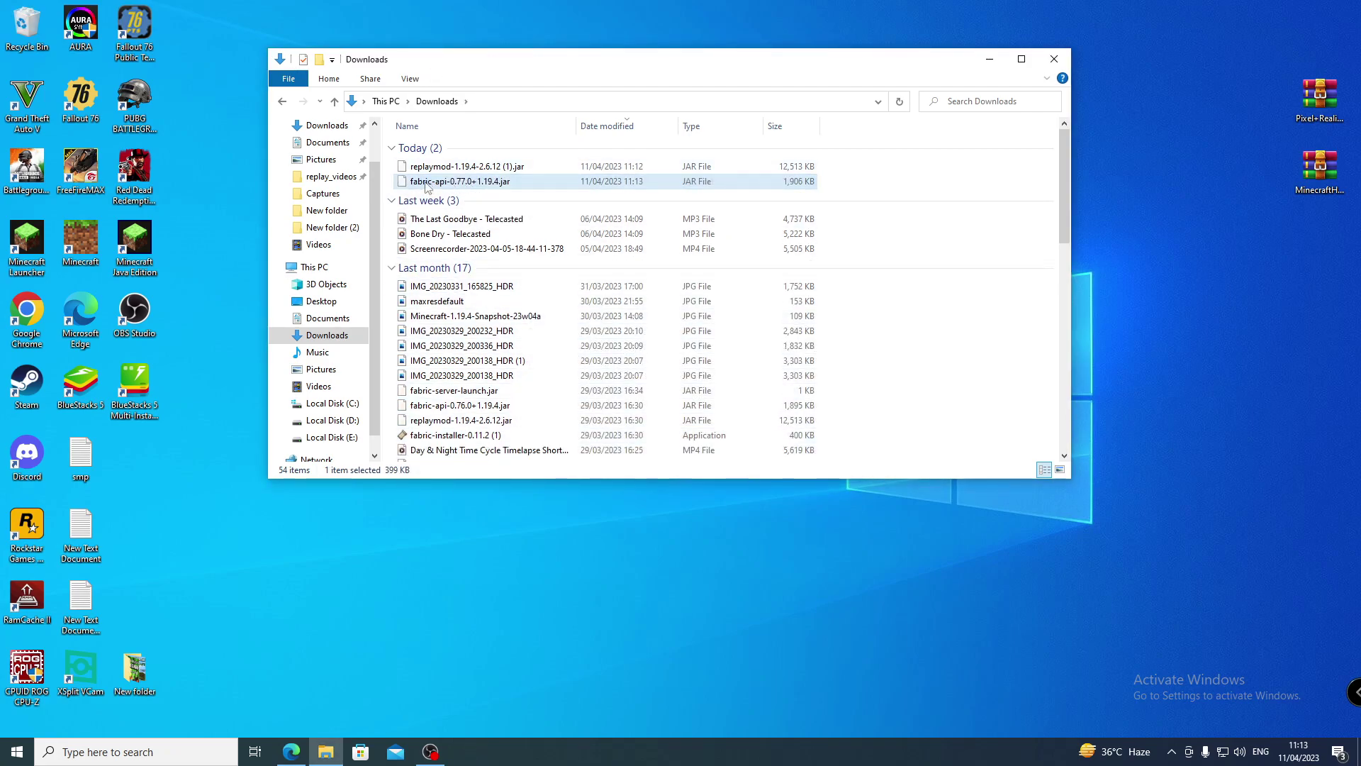
pyautogui.doubleClick(455, 169)
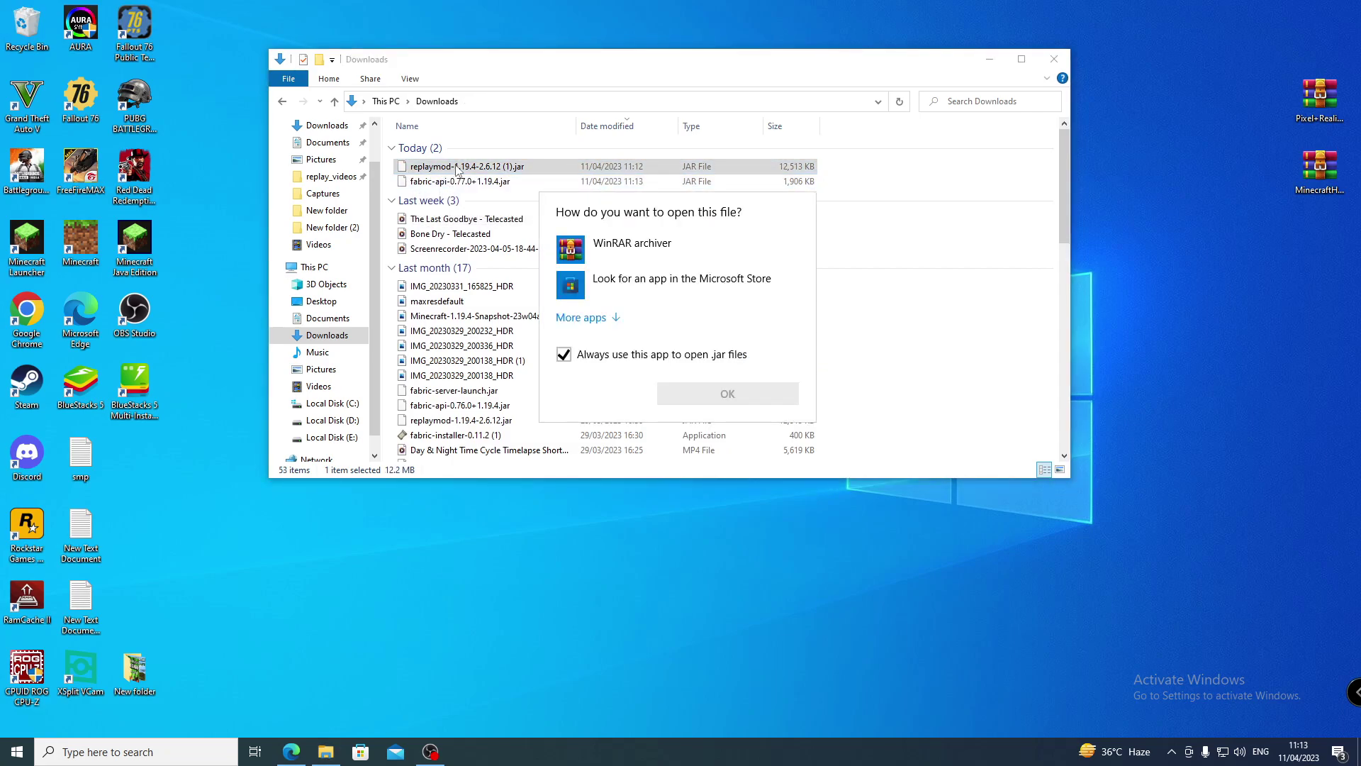
pyautogui.click(920, 193)
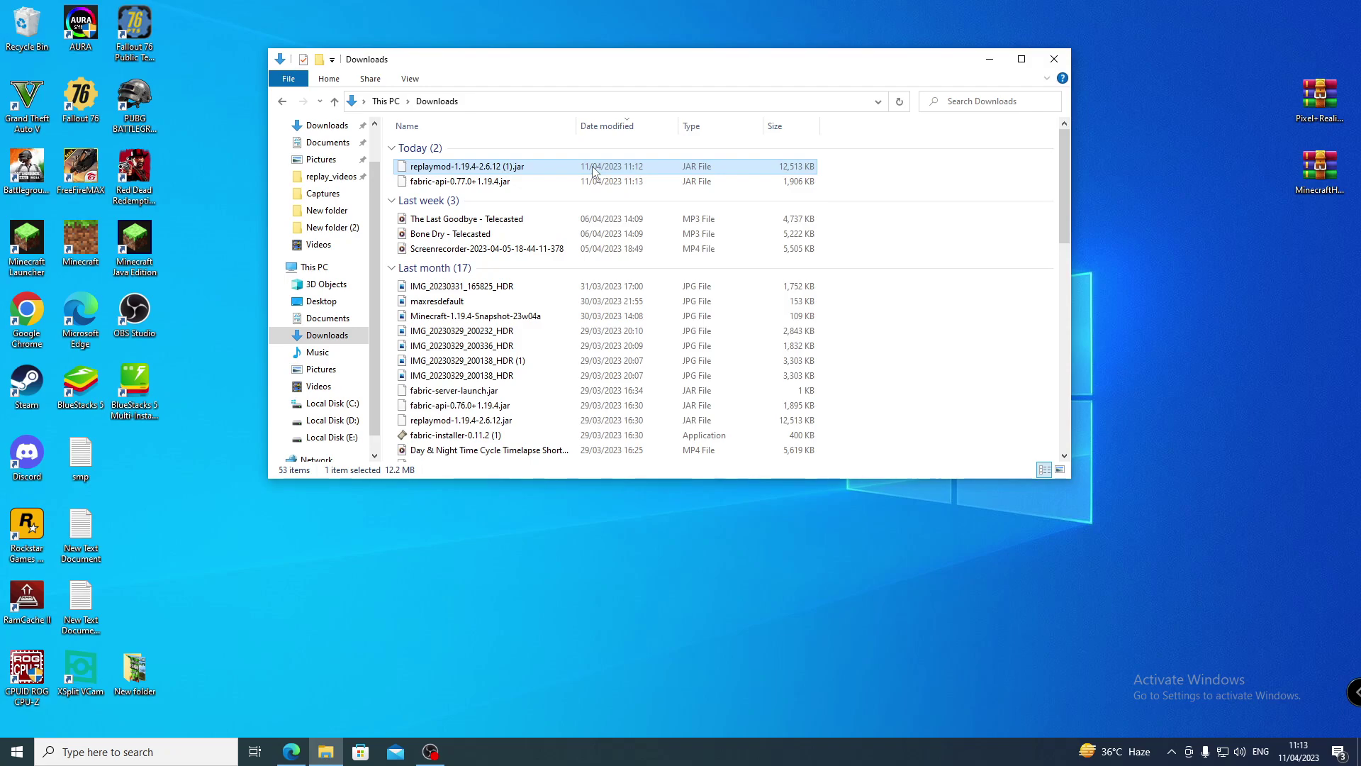
pyautogui.keyDown('shift'); pyautogui.click(587, 178); pyautogui.keyUp('shift')
pyautogui.rightClick(586, 175)
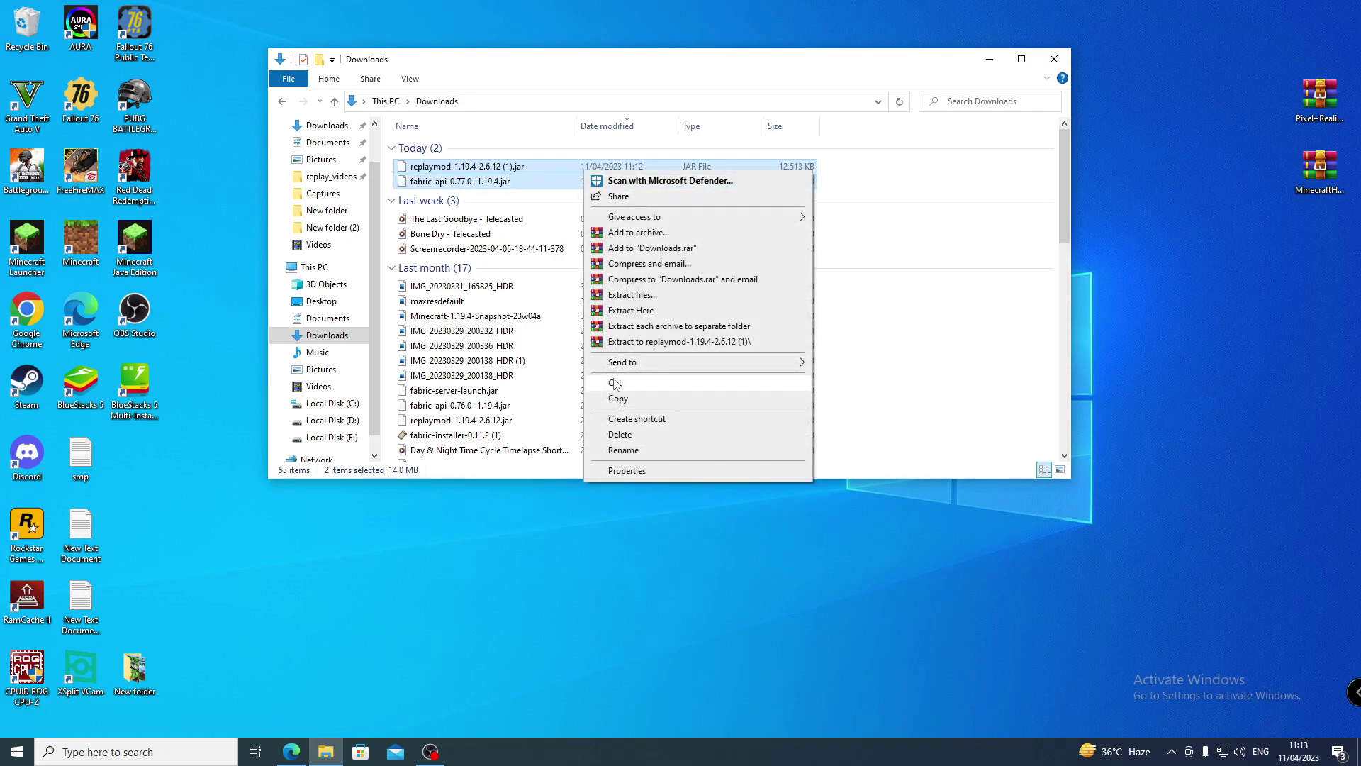
pyautogui.click(497, 376)
# Open Local Disk (C:) in File Explorer
pyautogui.click(335, 404)
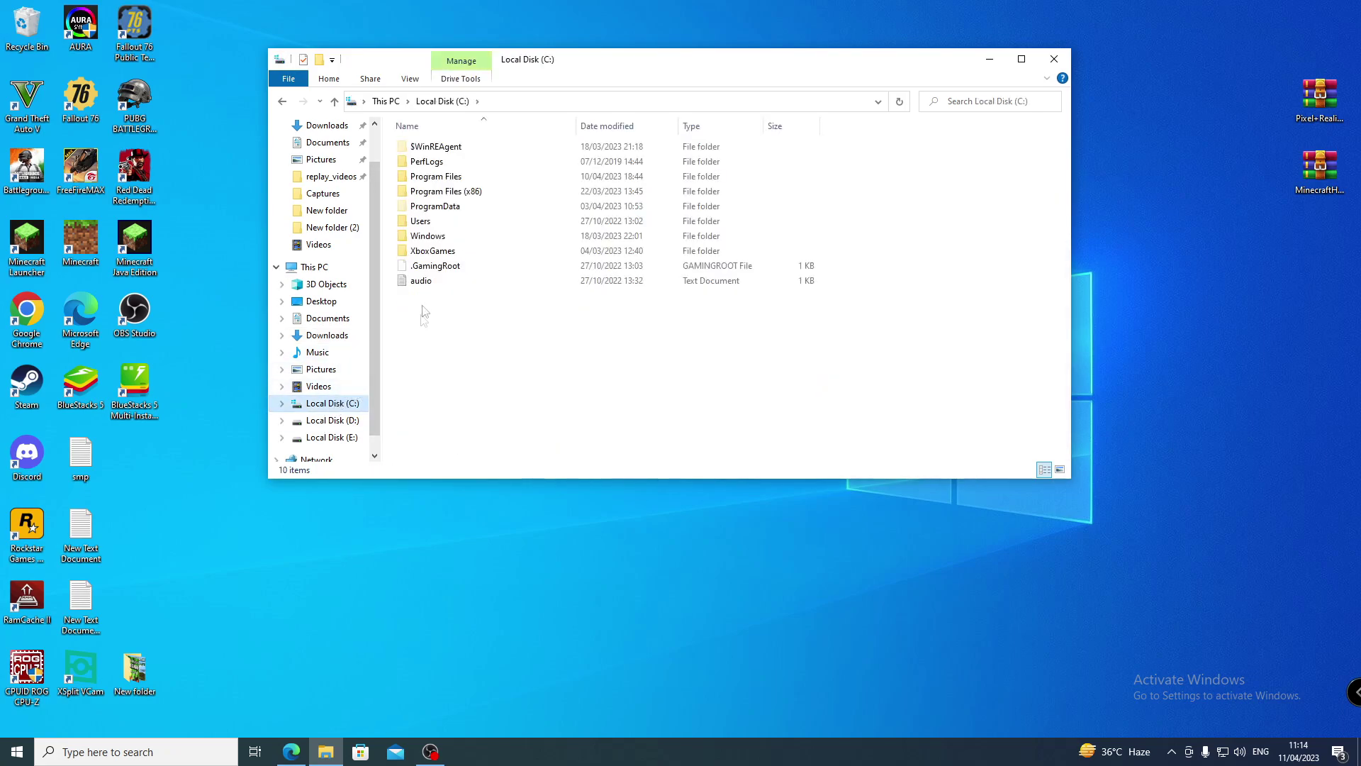
pyautogui.click(439, 236)
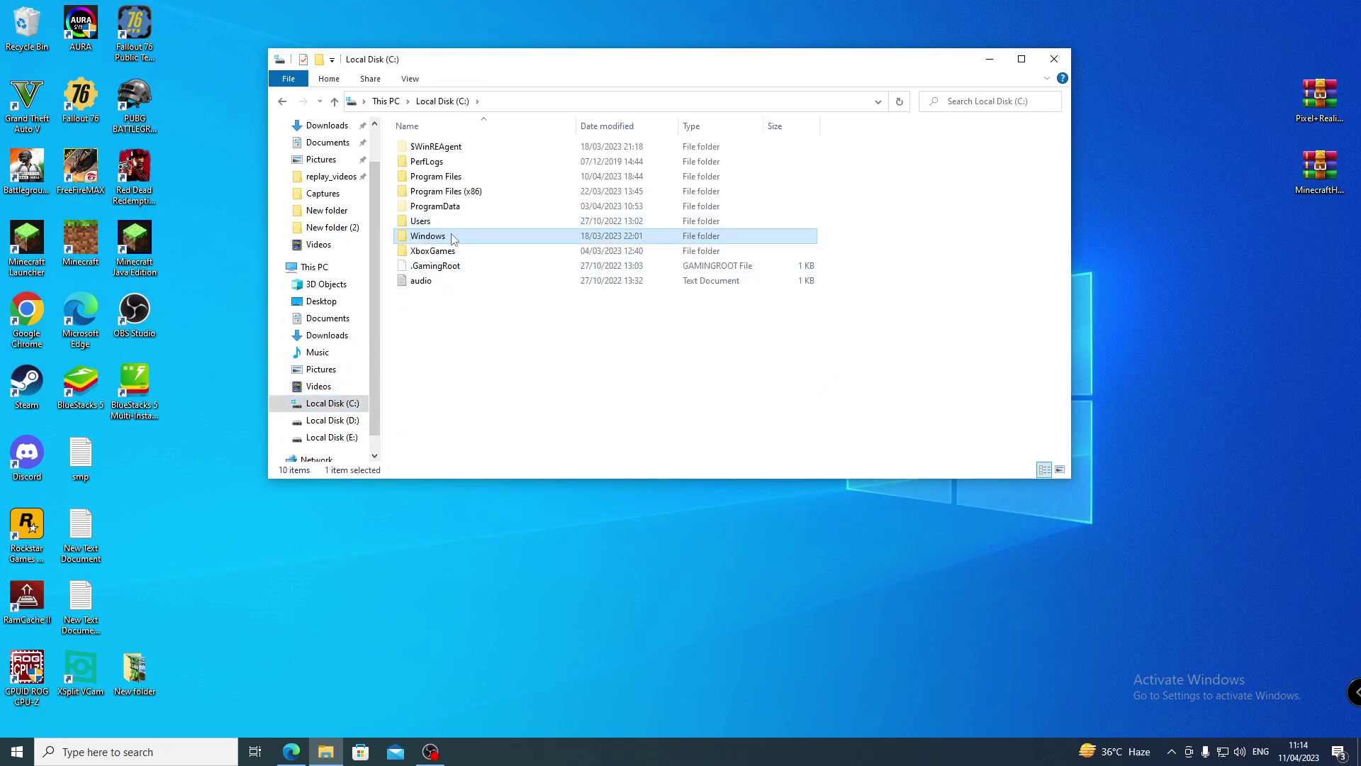
pyautogui.doubleClick(457, 244)
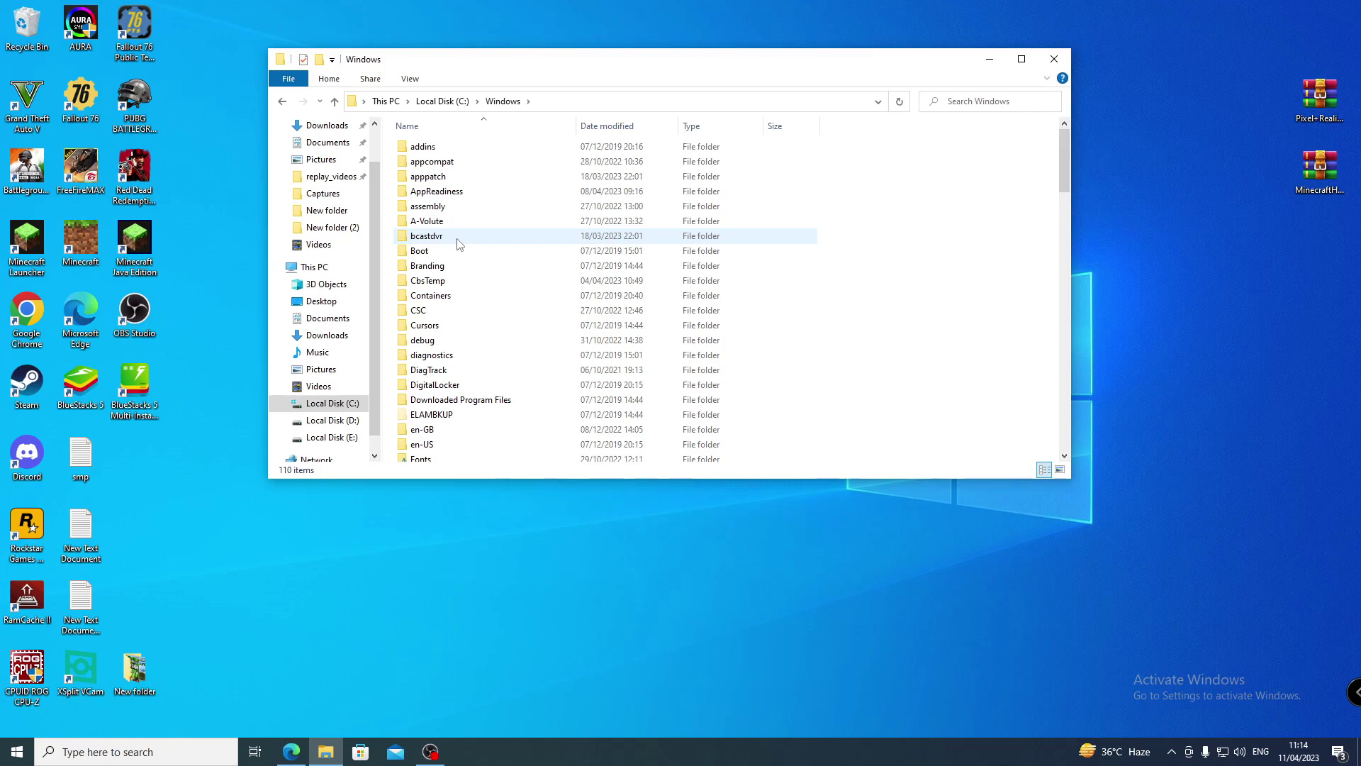
pyautogui.hotkey('alt', 'Left')
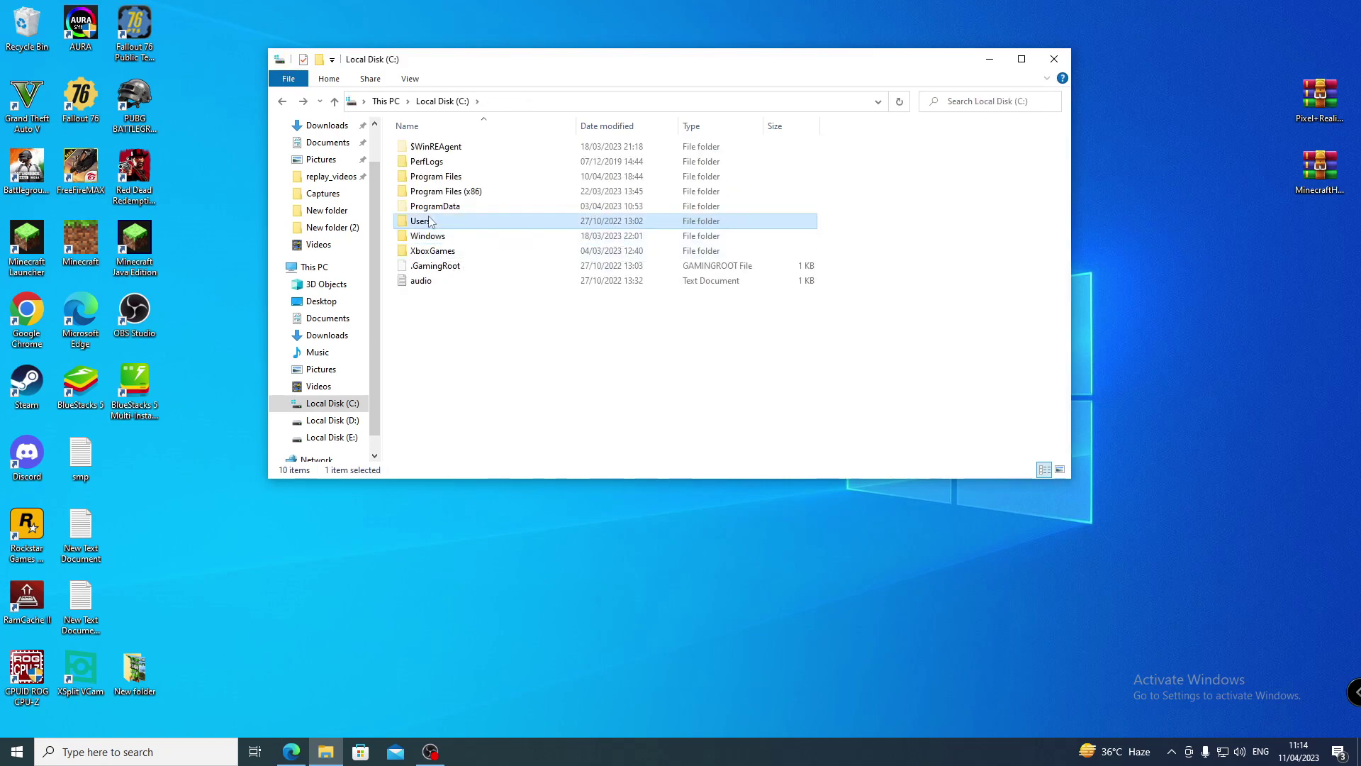
# Open the mods folder under Users, the user's profile folder, AppData, Roaming and .minecraft
pyautogui.doubleClick(430, 221)
pyautogui.doubleClick(438, 164)
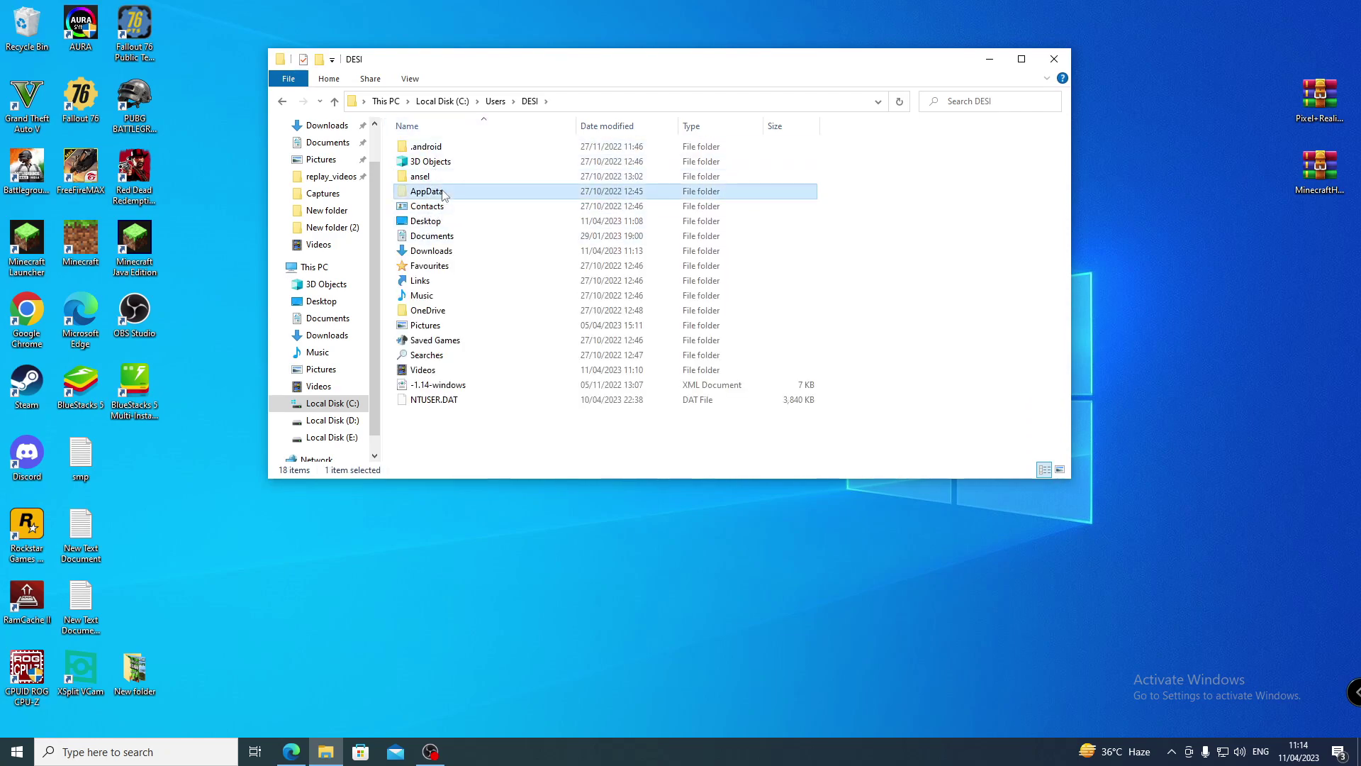
pyautogui.doubleClick(448, 192)
pyautogui.doubleClick(447, 177)
pyautogui.doubleClick(445, 147)
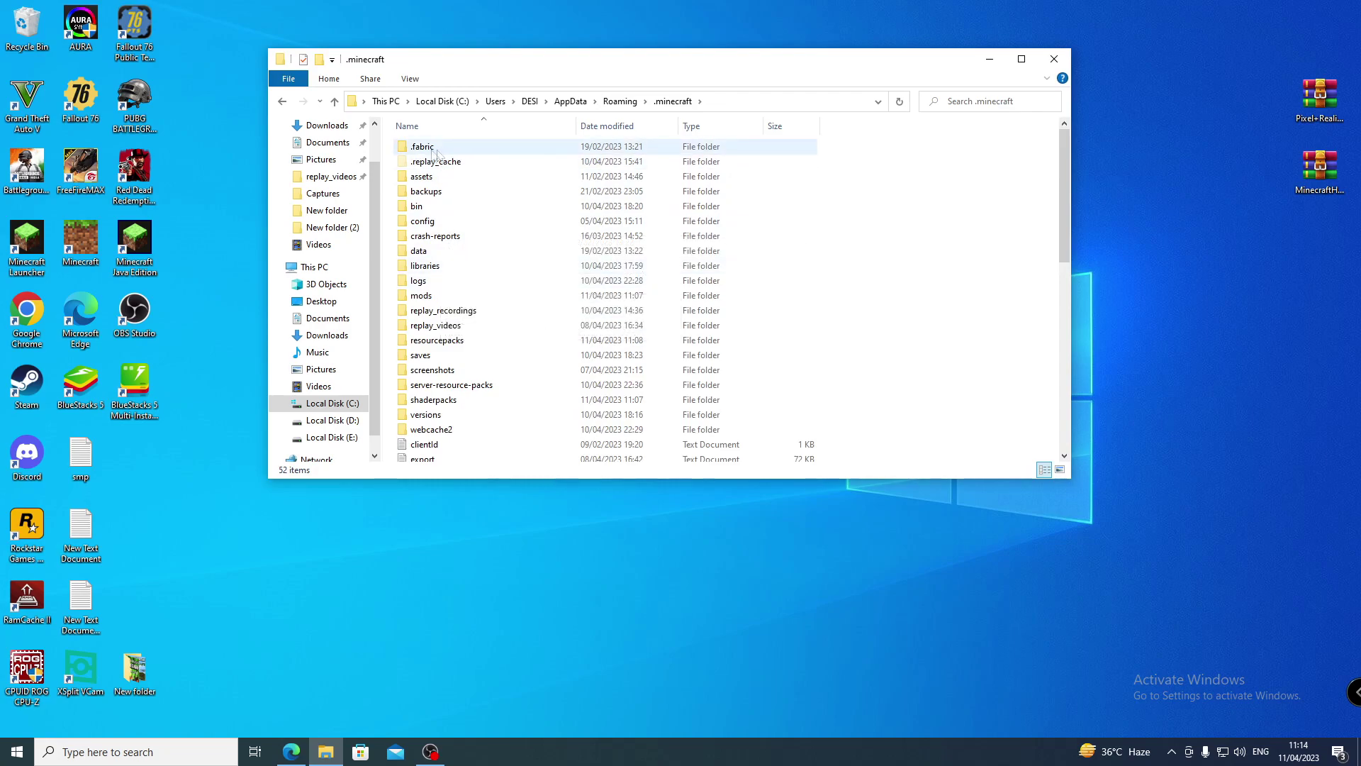
pyautogui.doubleClick(438, 295)
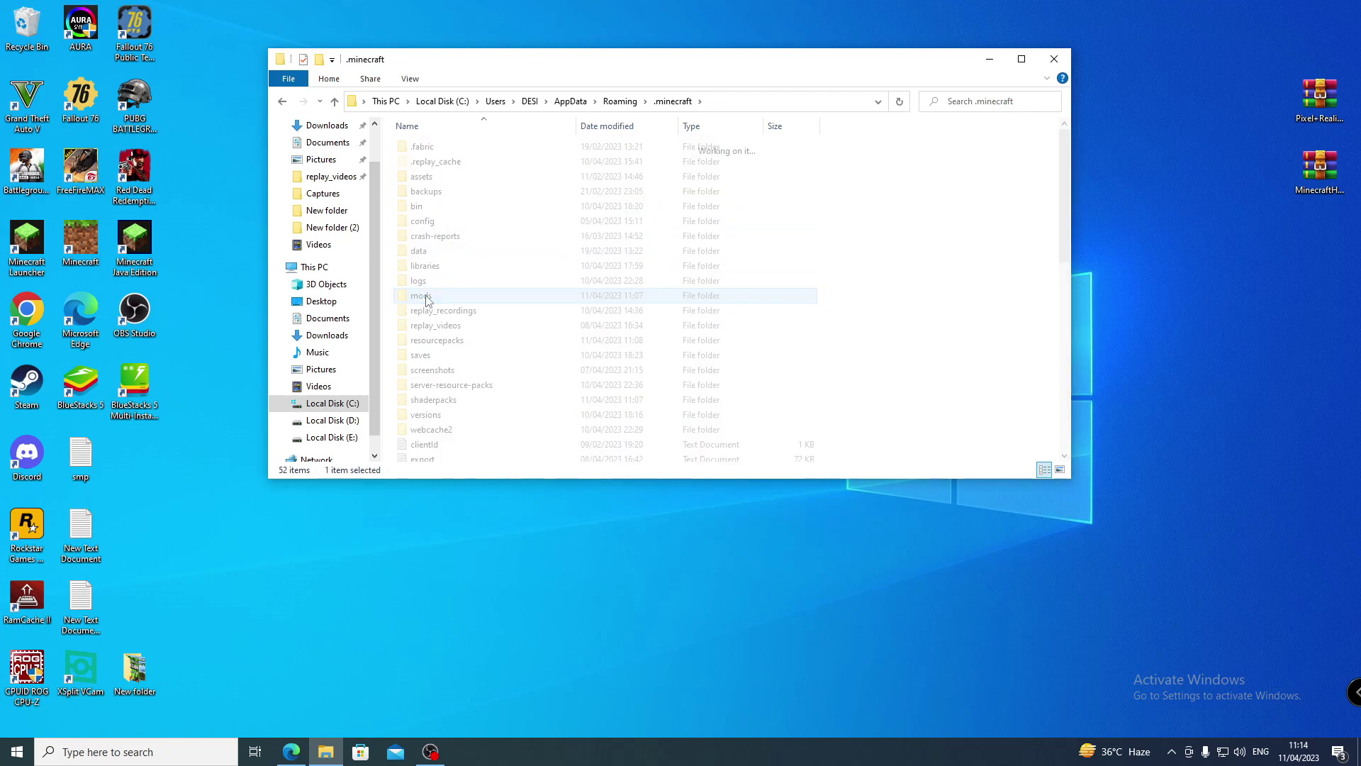
# Paste the cut Replay Mod and Fabric API jar files into the empty mods folder and close File Explorer
pyautogui.rightClick(461, 208)
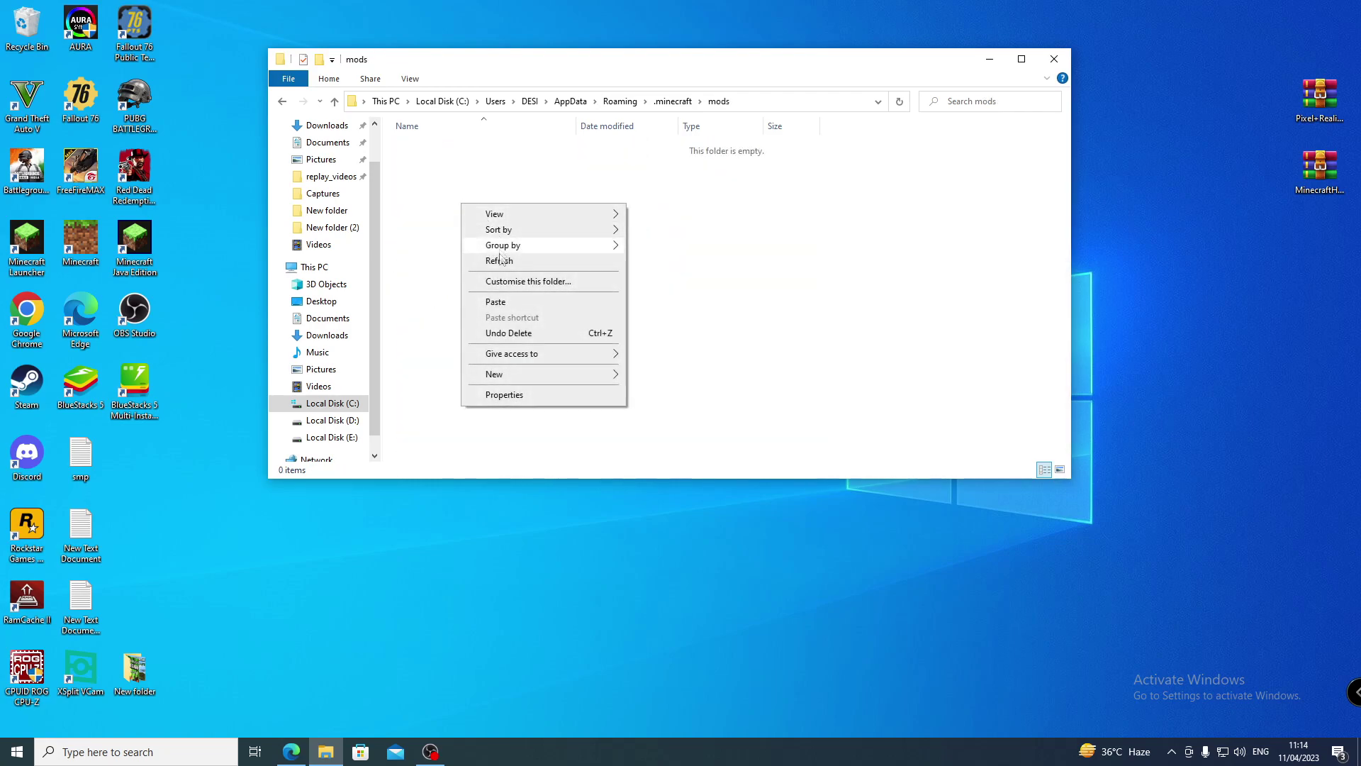
pyautogui.click(503, 304)
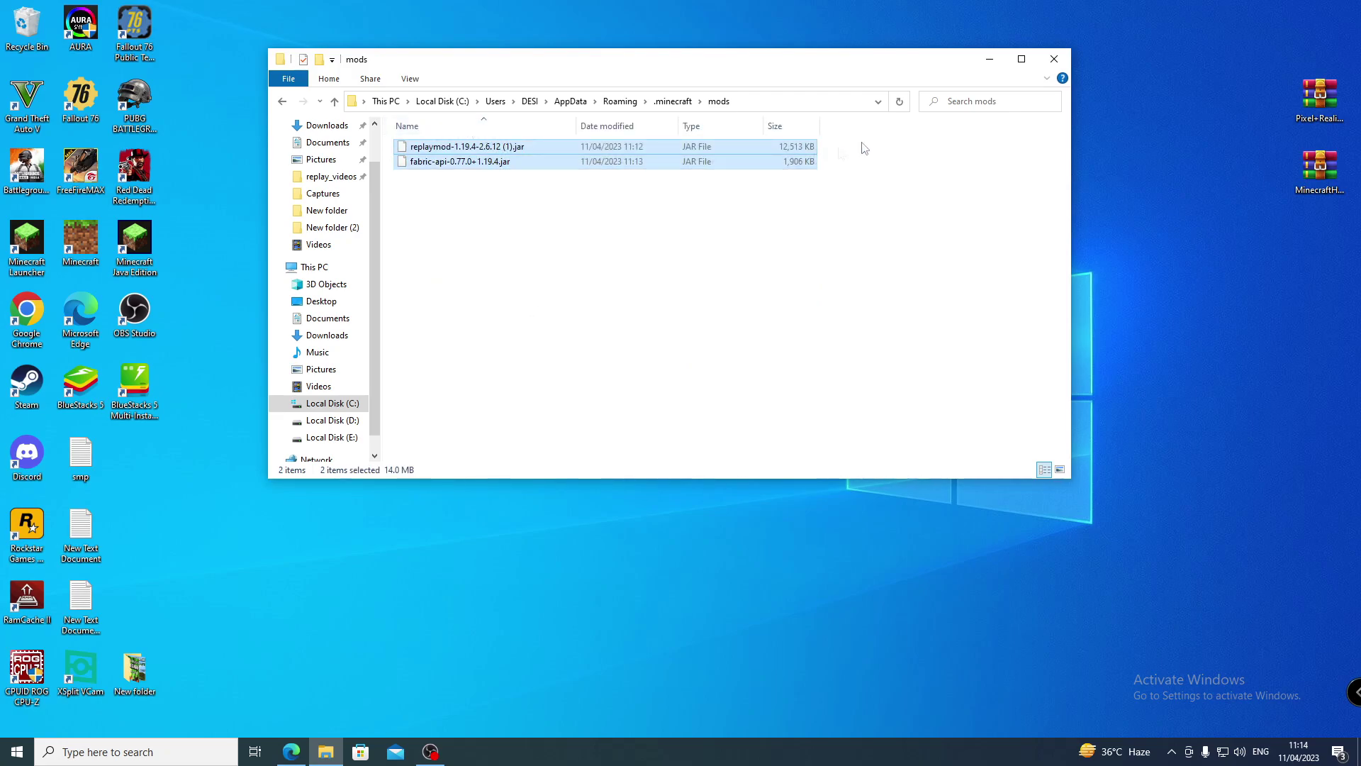
pyautogui.click(1057, 59)
# Start Minecraft Launcher from the desktop and choose the fabric-loader-1.19.4 installation for Java Edition
pyautogui.doubleClick(33, 243)
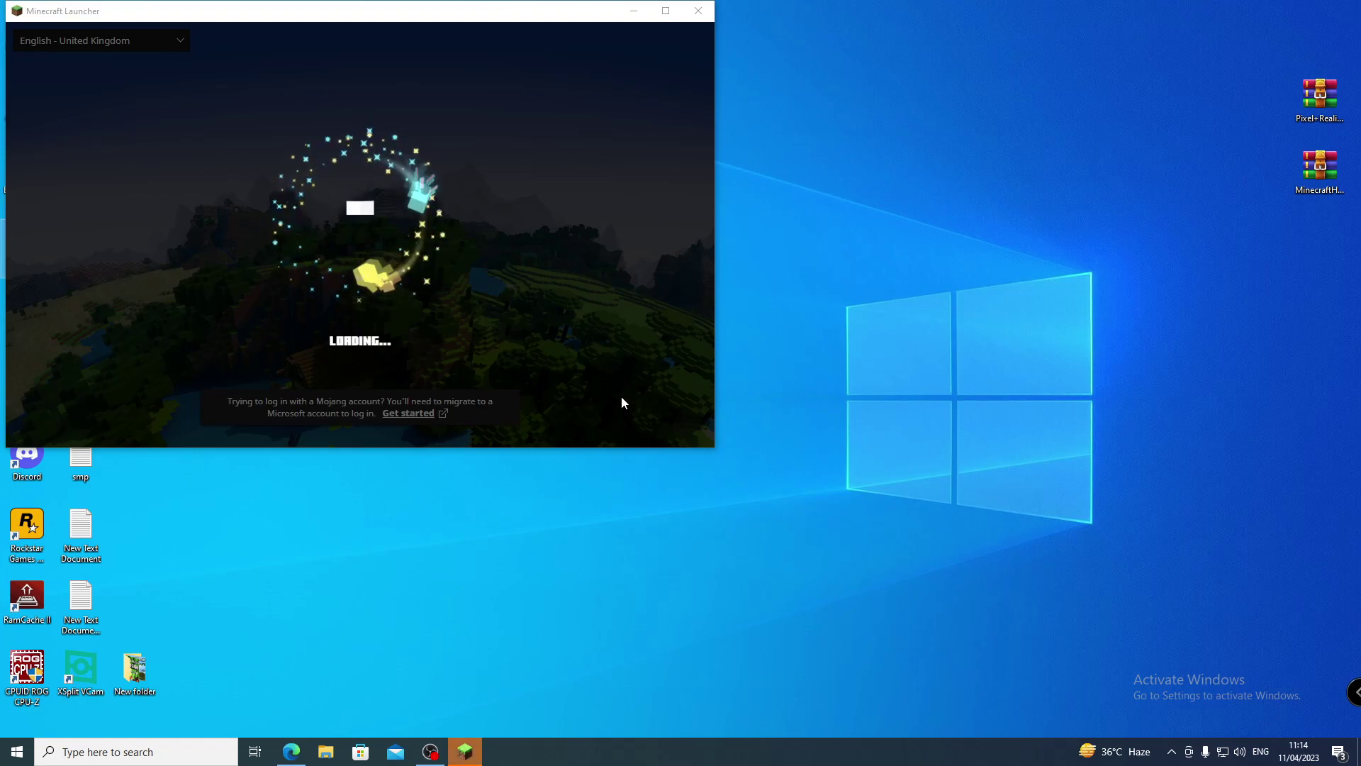
pyautogui.moveTo(366, 16); pyautogui.dragTo(653, 22)
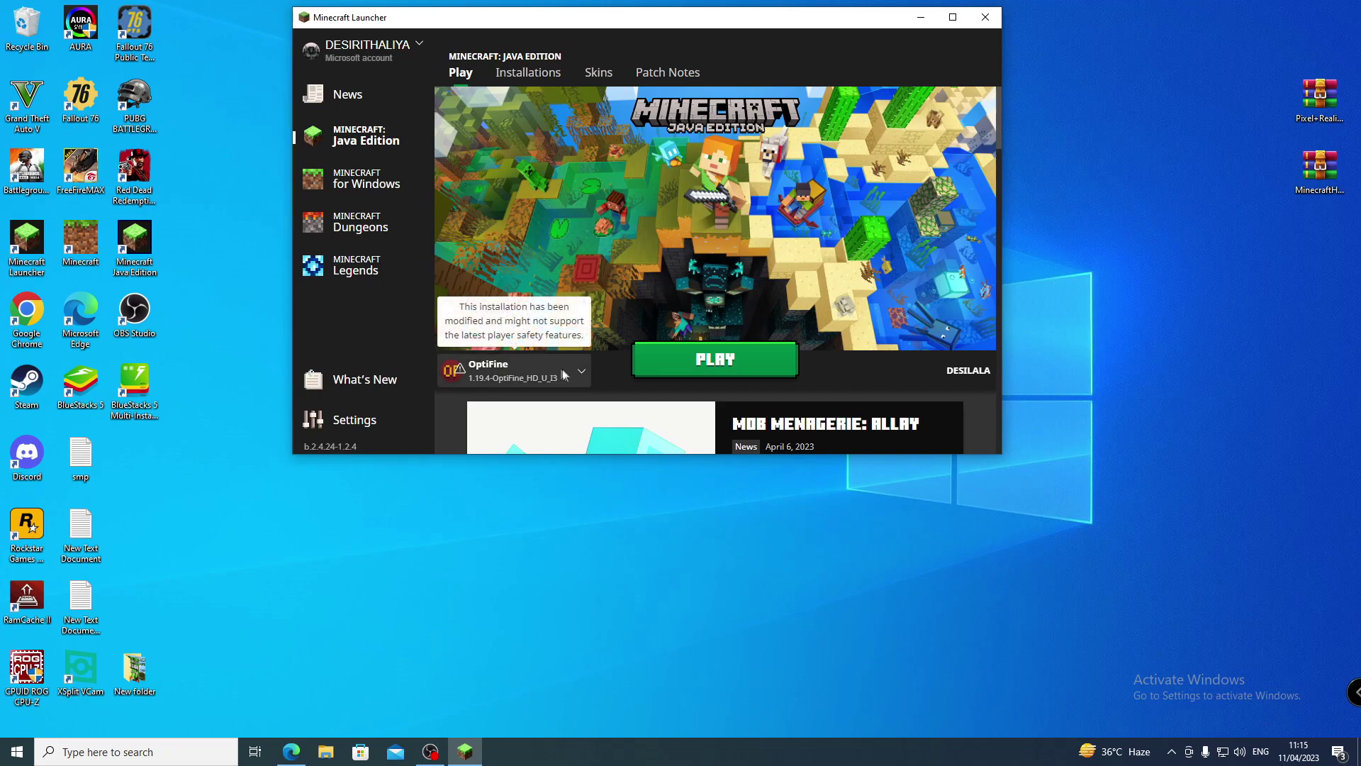
pyautogui.click(573, 372)
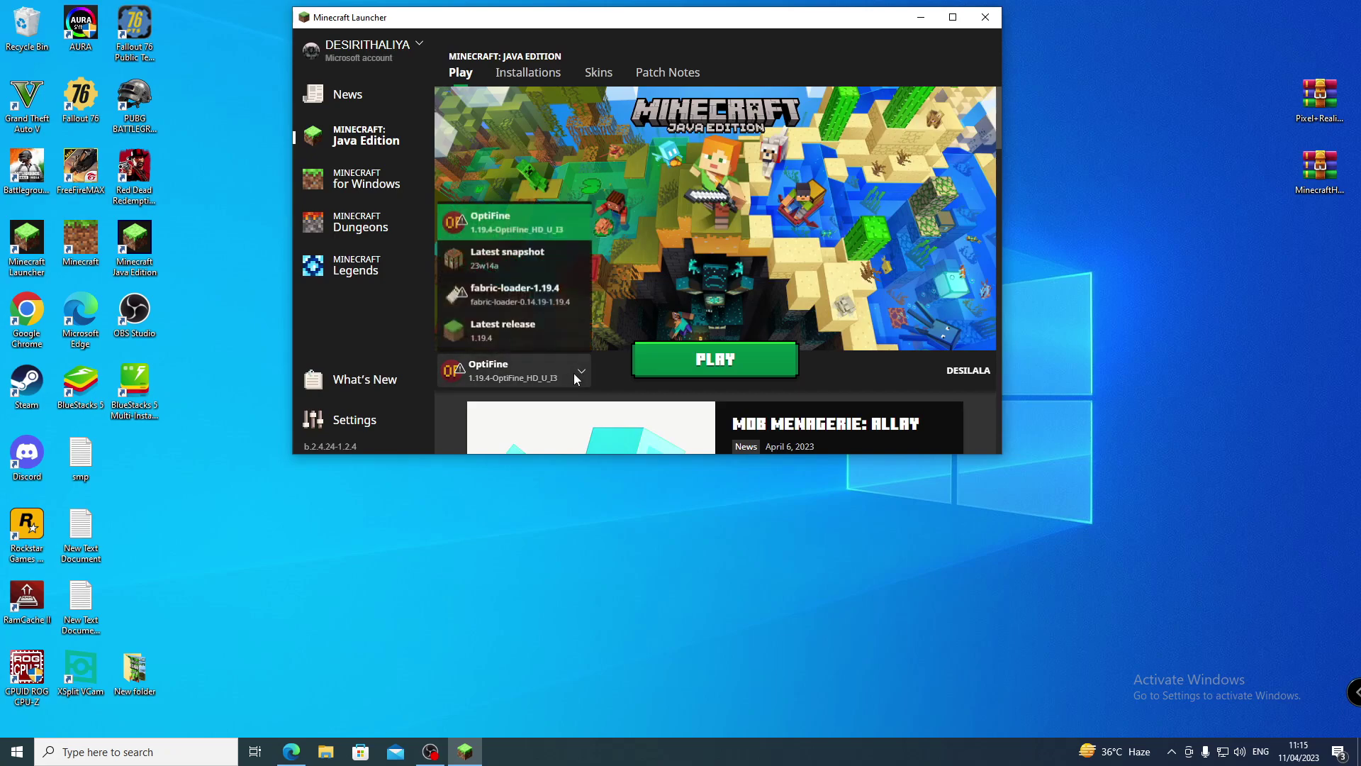
pyautogui.click(525, 293)
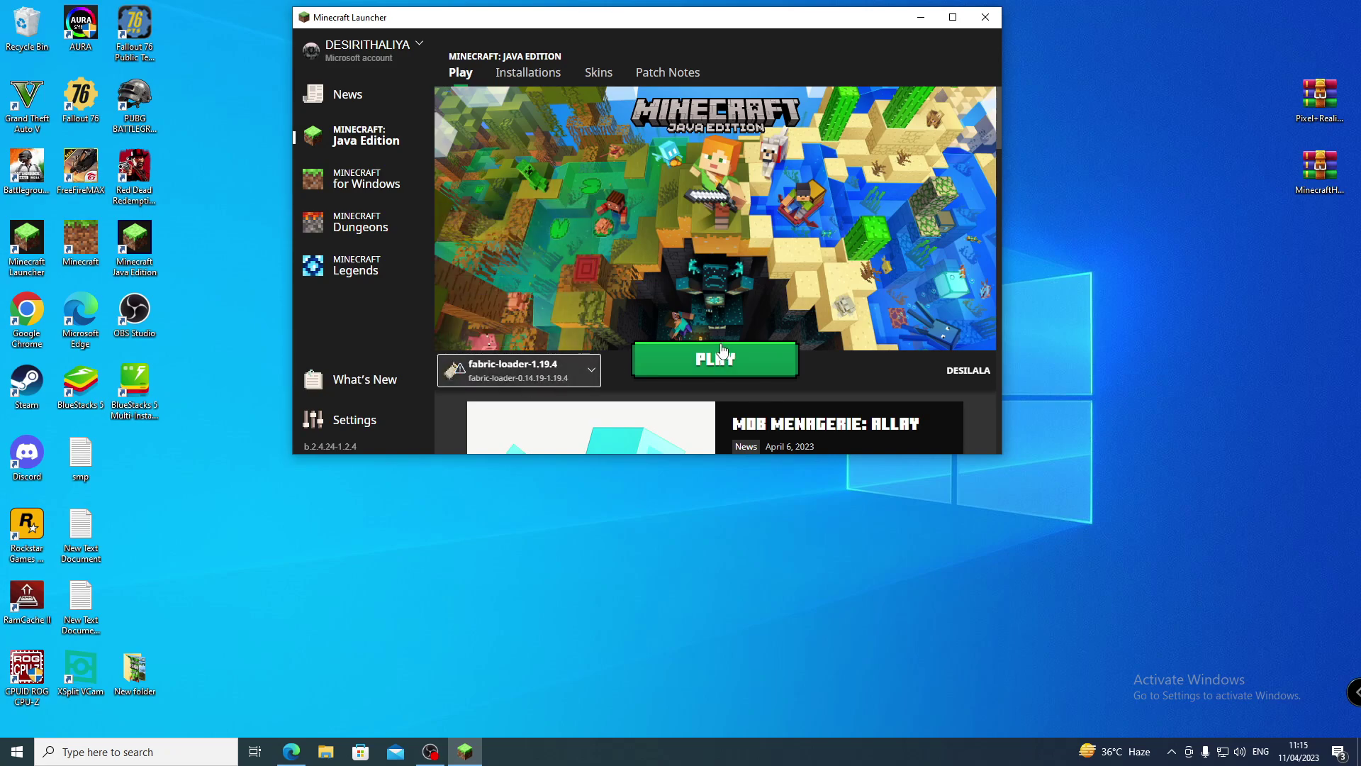
# Launch the selected Fabric installation, accept the modified-installation warning and minimize the launcher
pyautogui.click(696, 361)
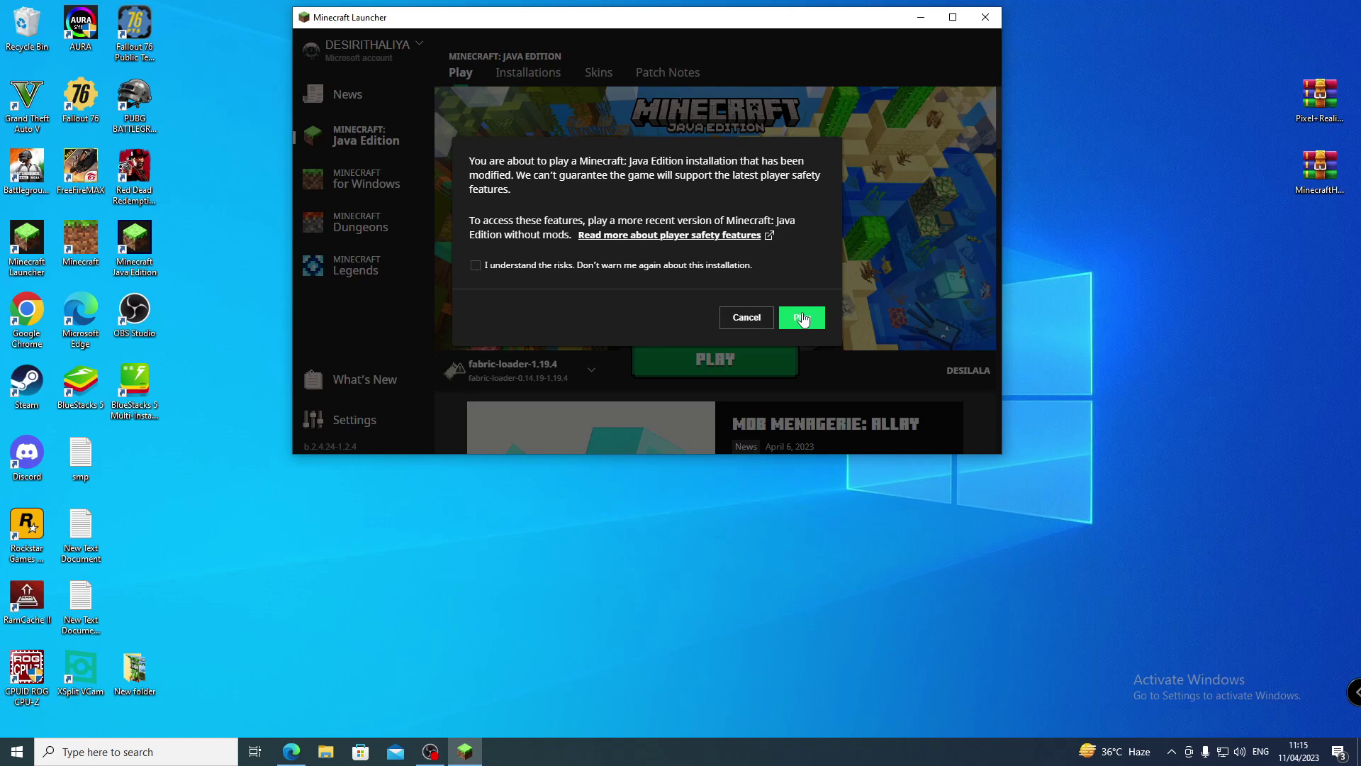
pyautogui.click(803, 319)
pyautogui.click(920, 14)
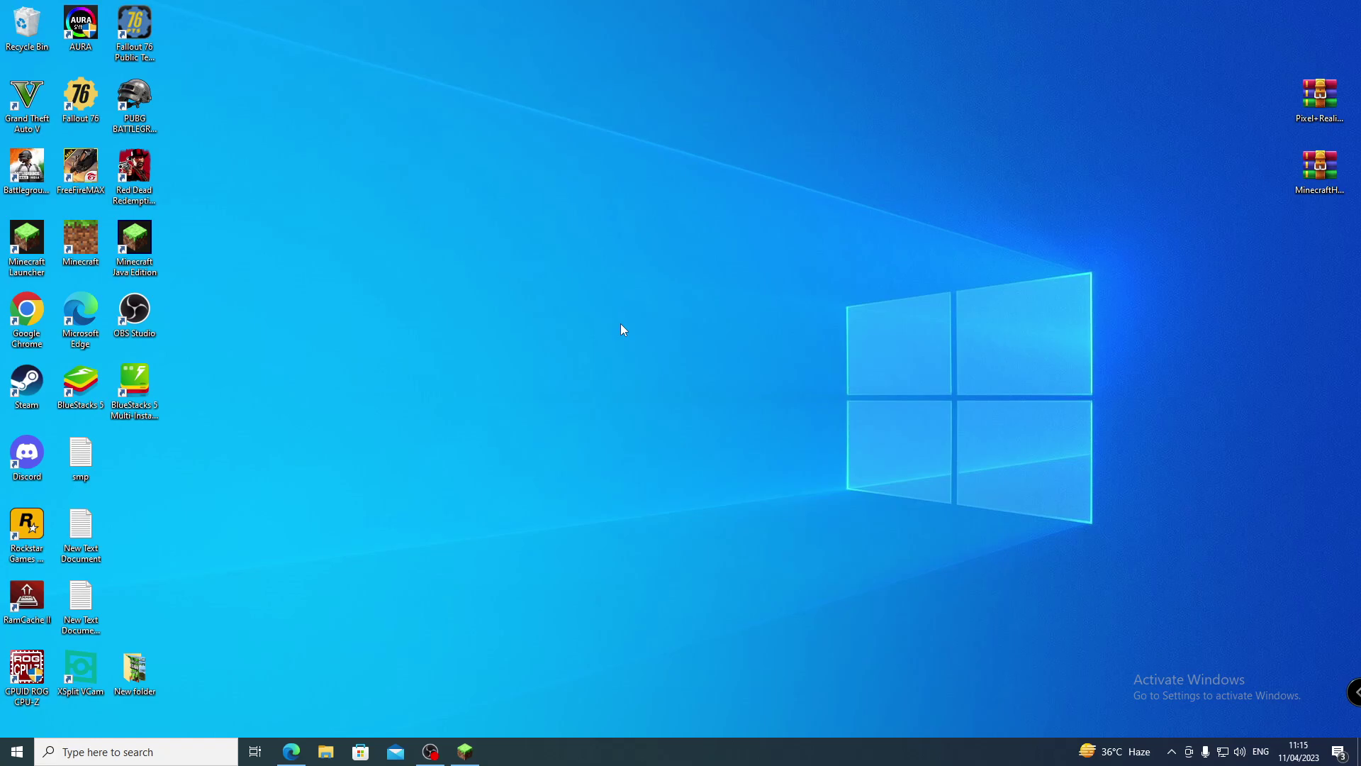
pyautogui.rightClick(455, 268)
pyautogui.click(496, 318)
pyautogui.click(465, 753)
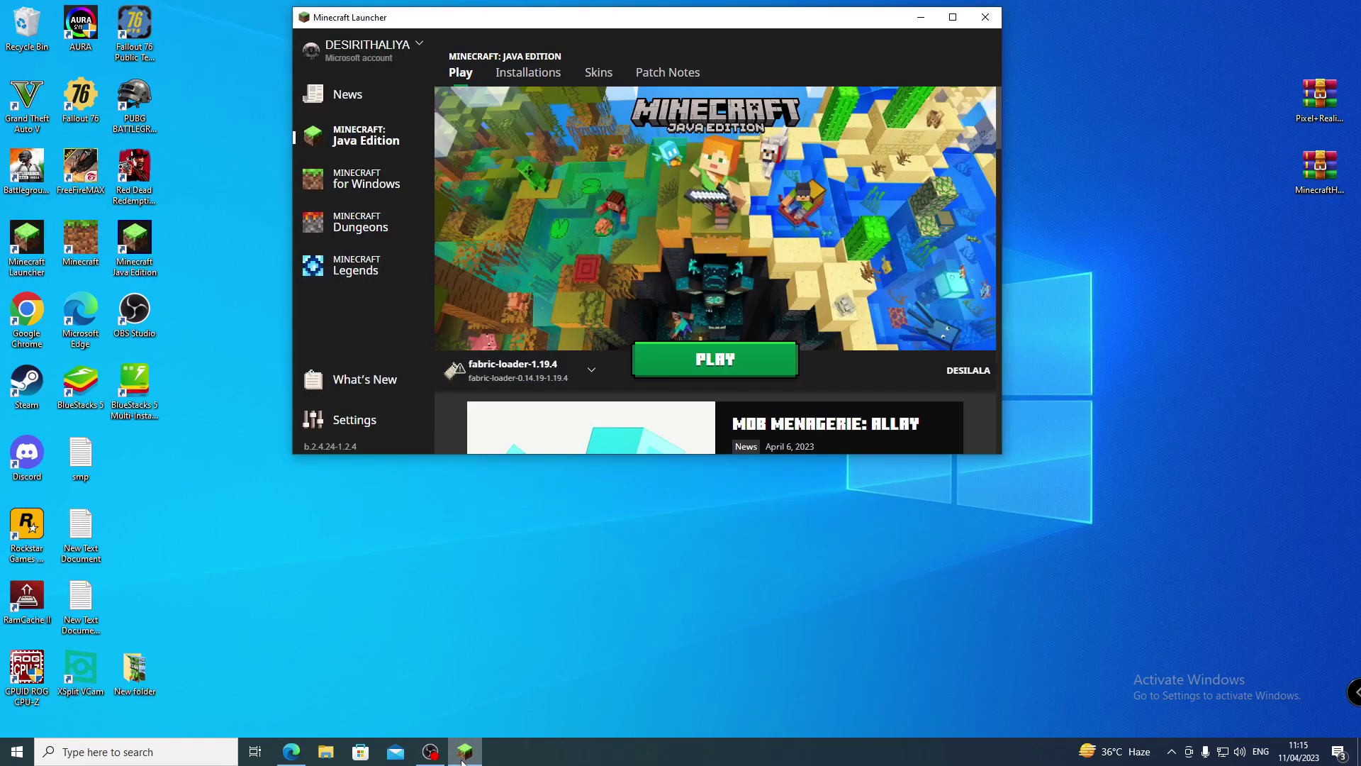
pyautogui.click(464, 753)
pyautogui.rightClick(464, 753)
# Check the Replay Viewer's list of recordings in the modded game and return to the title screen
pyautogui.click(668, 574)
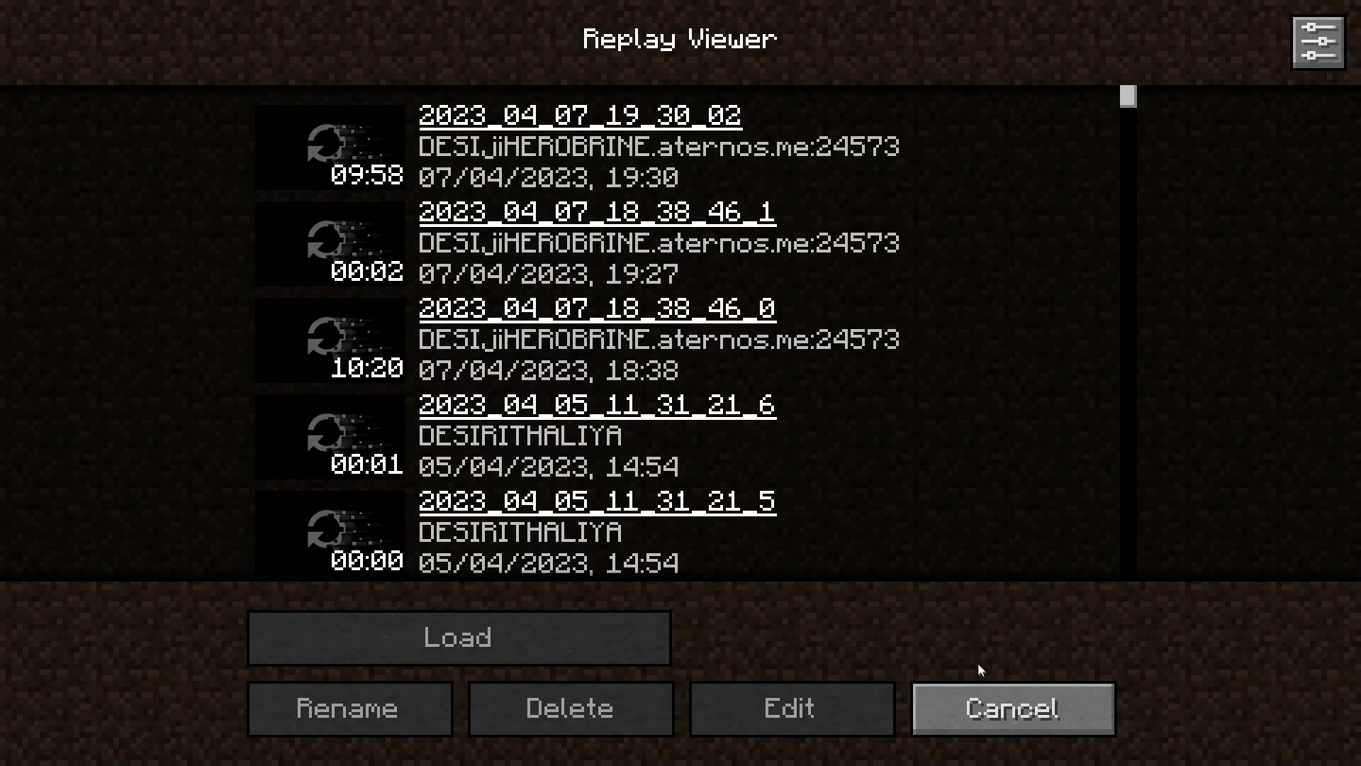
pyautogui.click(999, 721)
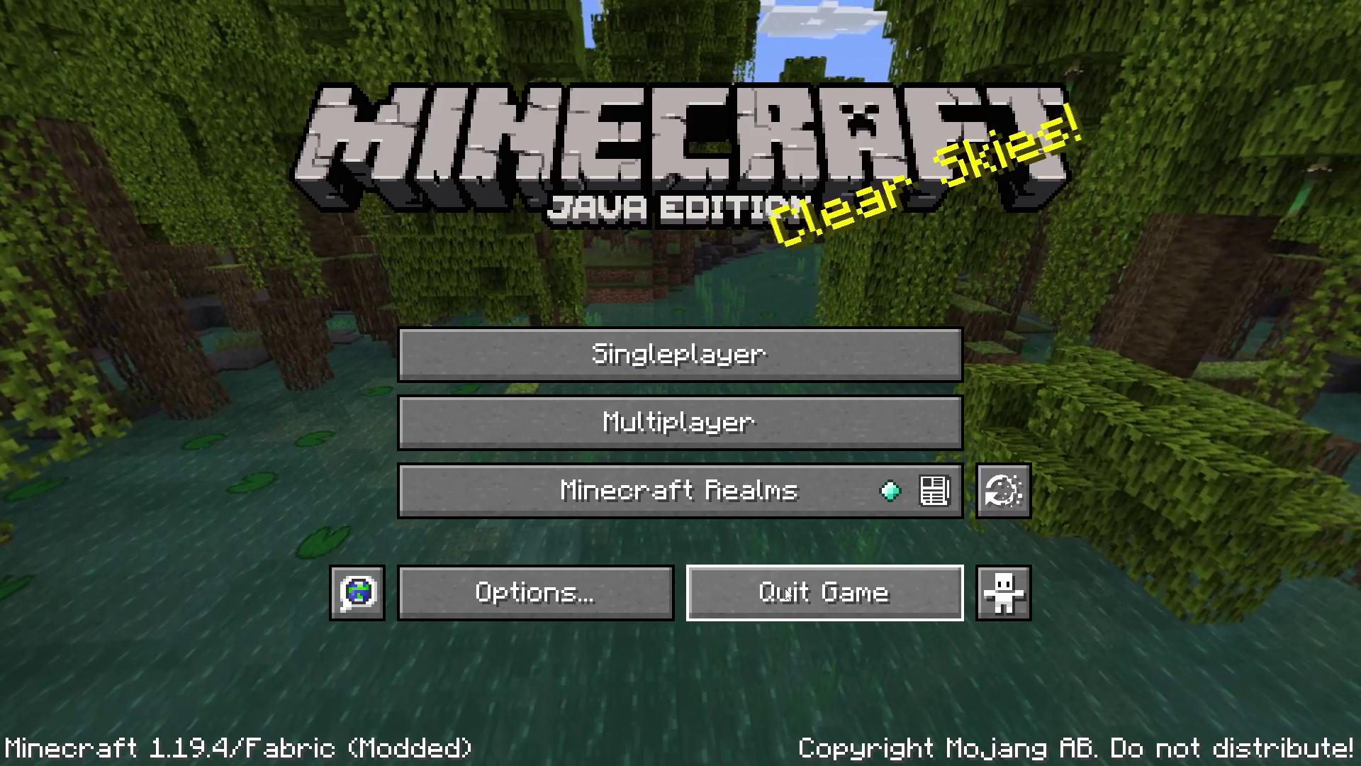